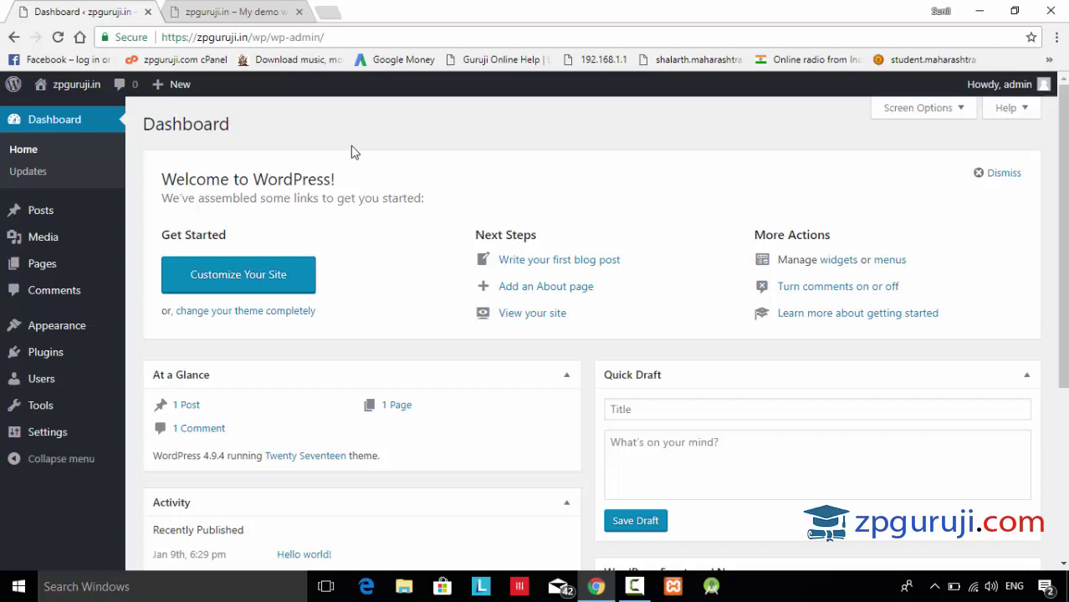
Step: Review the demo website's front page and its posts section, then return to the admin dashboard
click(263, 9)
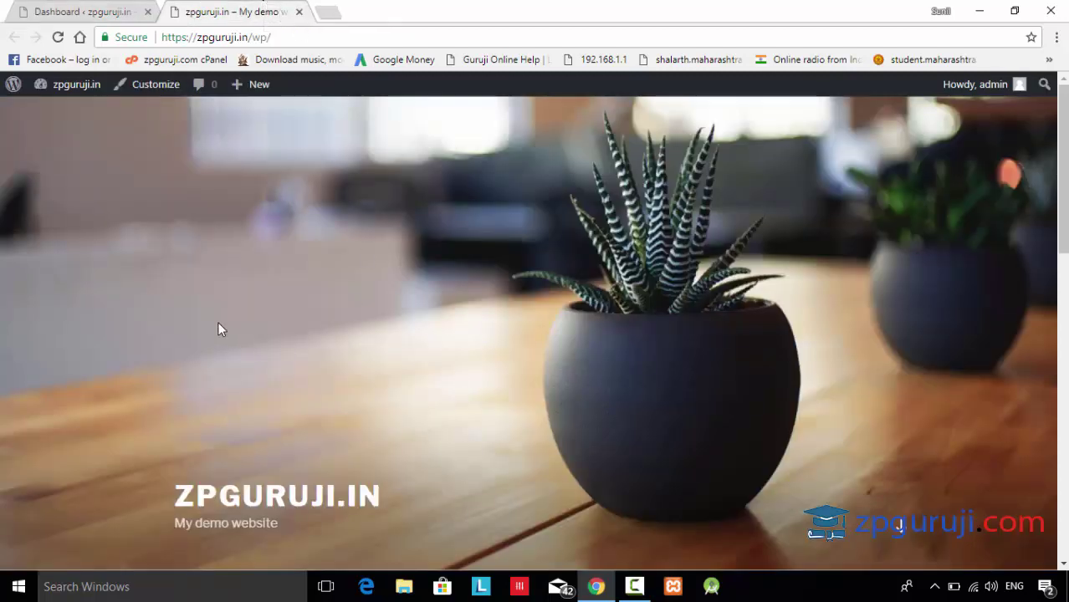
scroll(218, 323, down, 5)
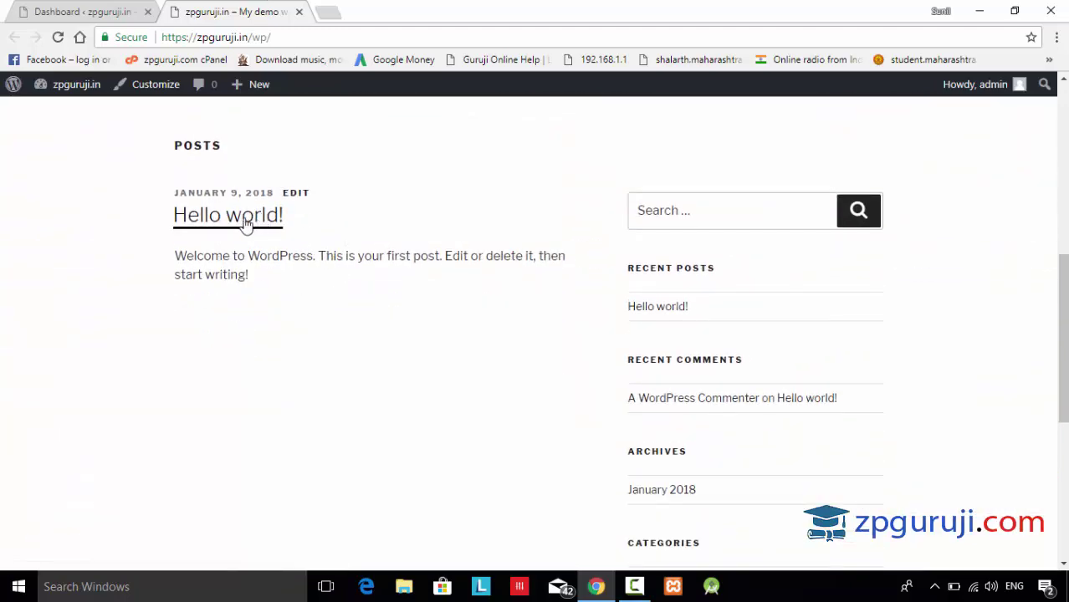
scroll(463, 251, down, 1)
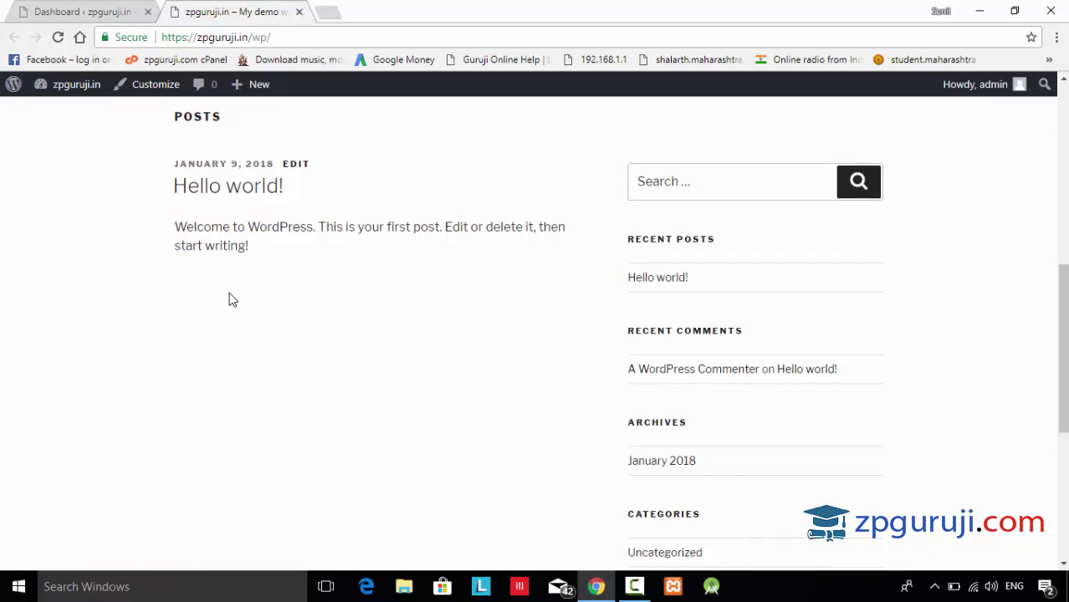
scroll(230, 299, up, 5)
scroll(230, 299, up, 2)
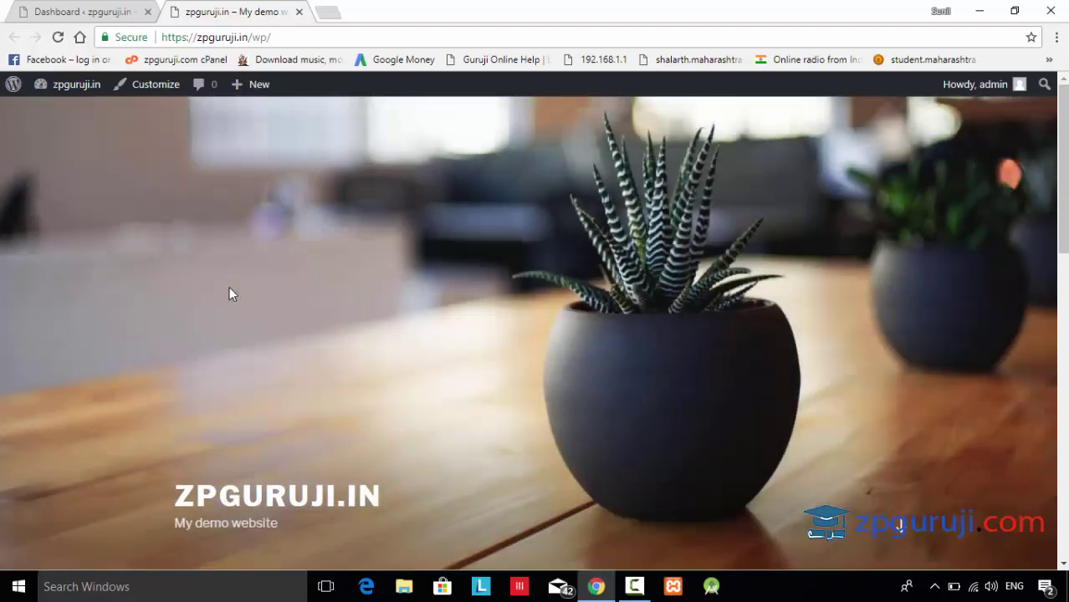
click(67, 7)
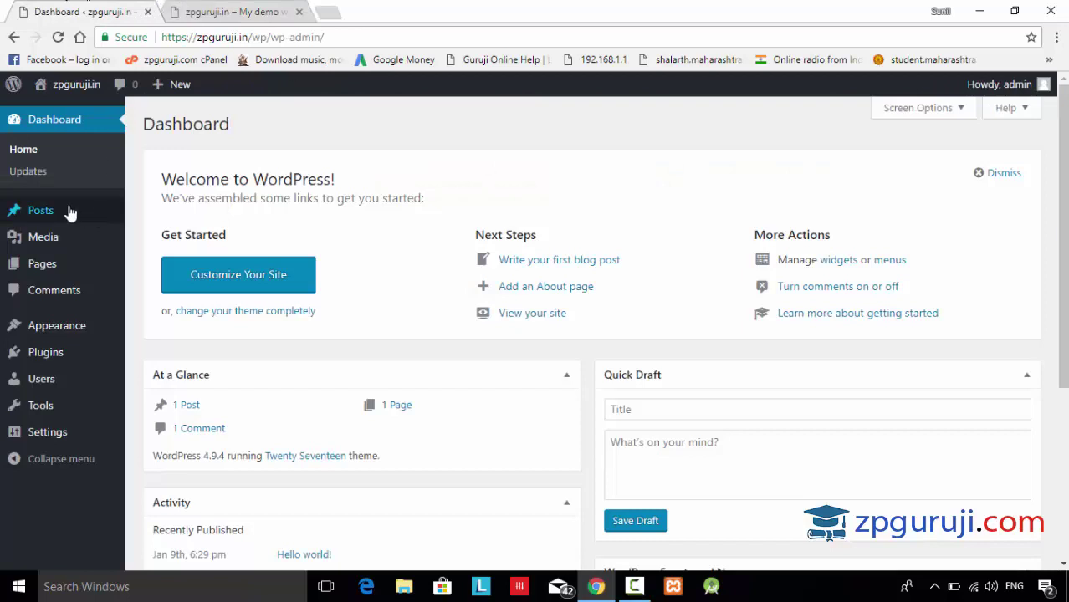
Step: Open the list of all posts from the admin dashboard
mouse_move(56, 209)
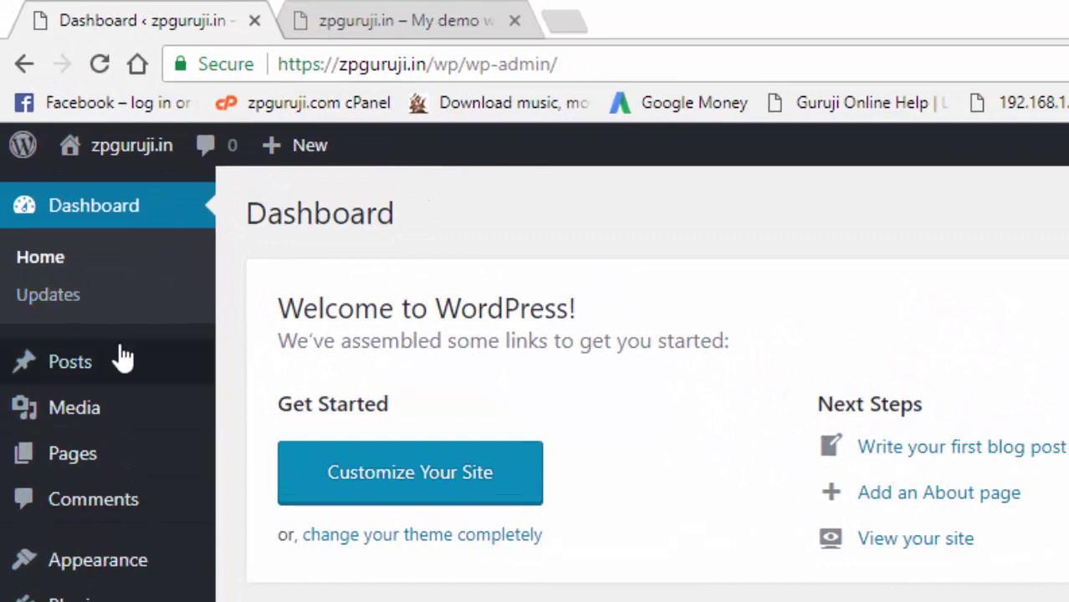
mouse_move(120, 358)
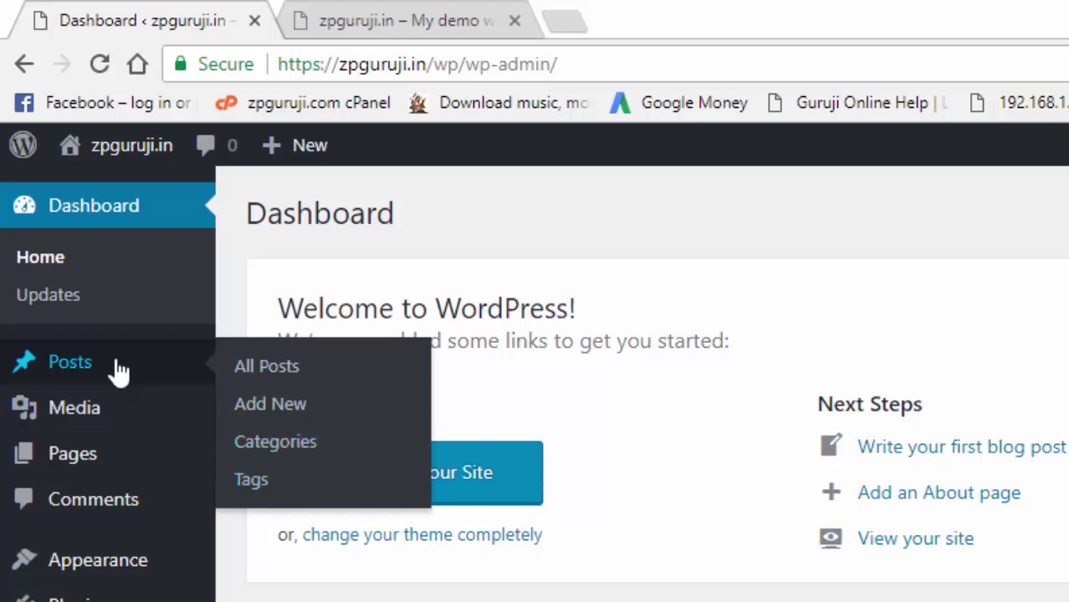
mouse_move(295, 159)
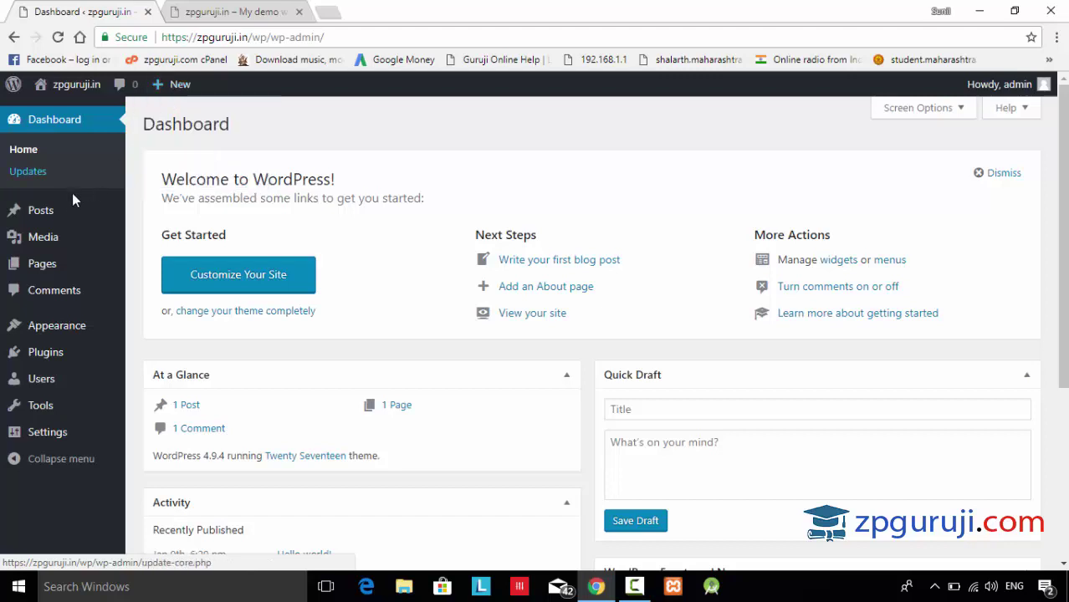
mouse_move(46, 215)
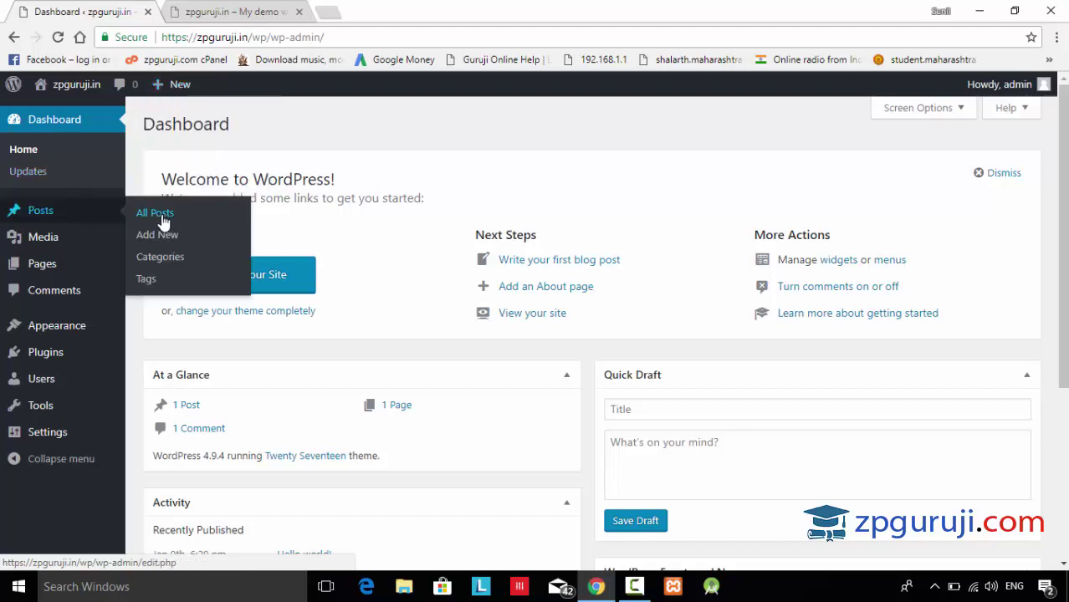
mouse_move(179, 86)
click(165, 216)
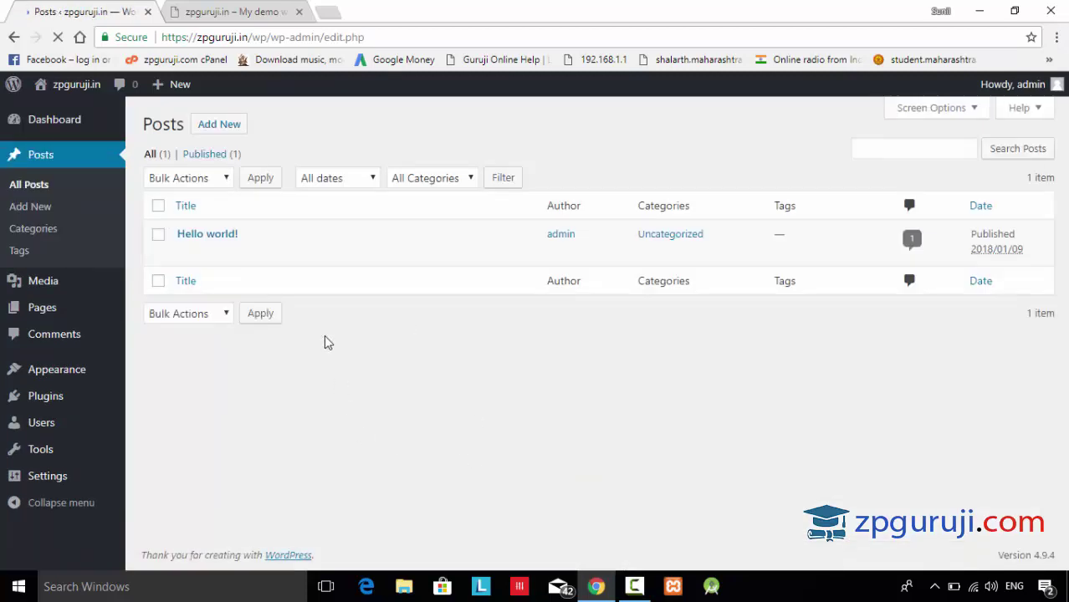
Step: Select the Hello world! post and review its row actions, the bulk actions and the category filter options
mouse_move(215, 239)
mouse_move(177, 264)
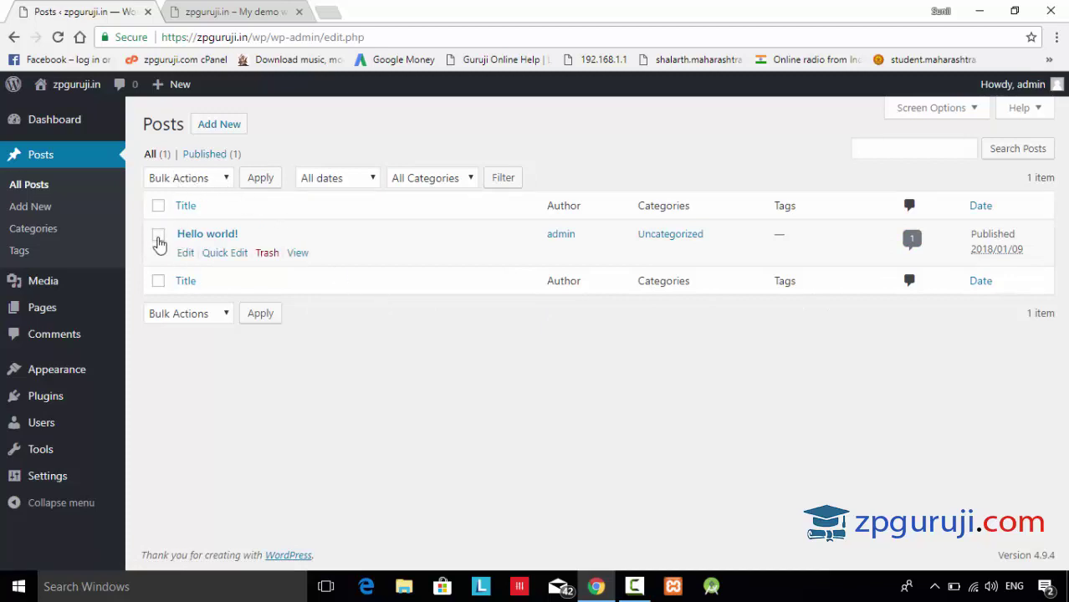
click(158, 238)
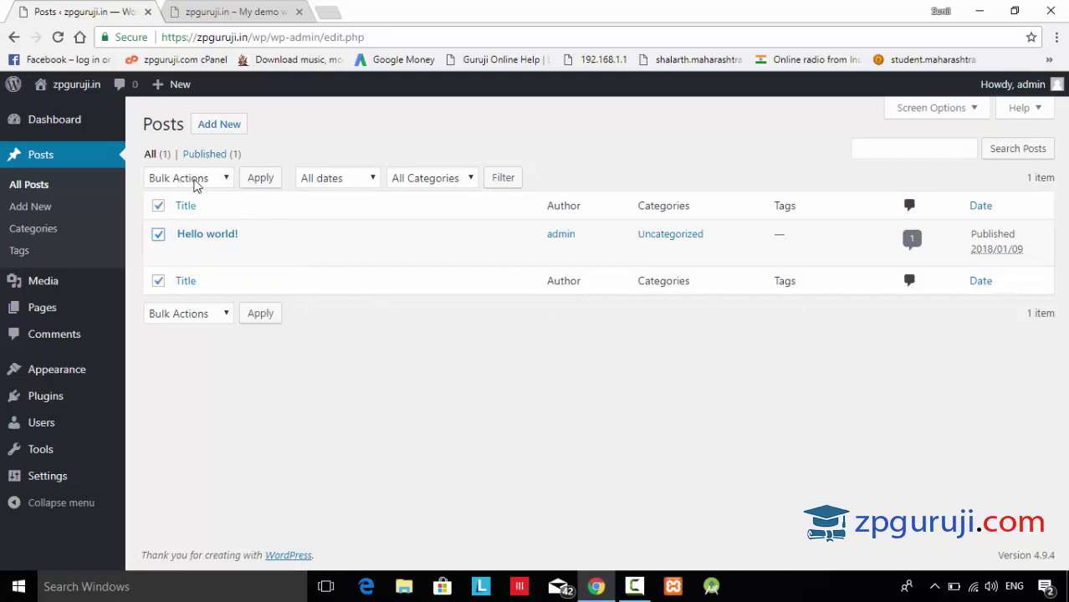
click(196, 180)
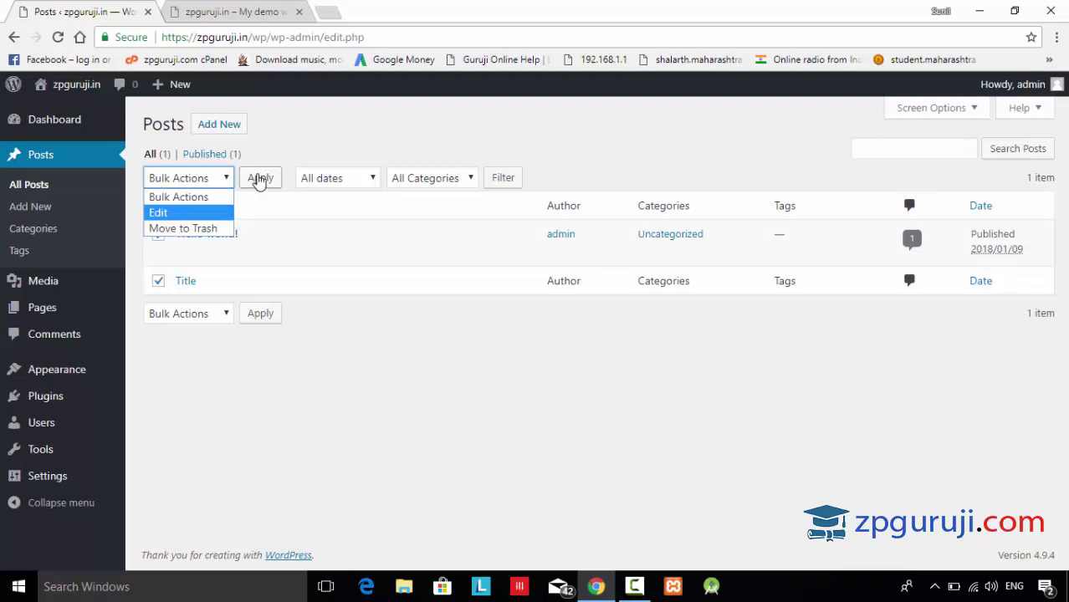
click(317, 119)
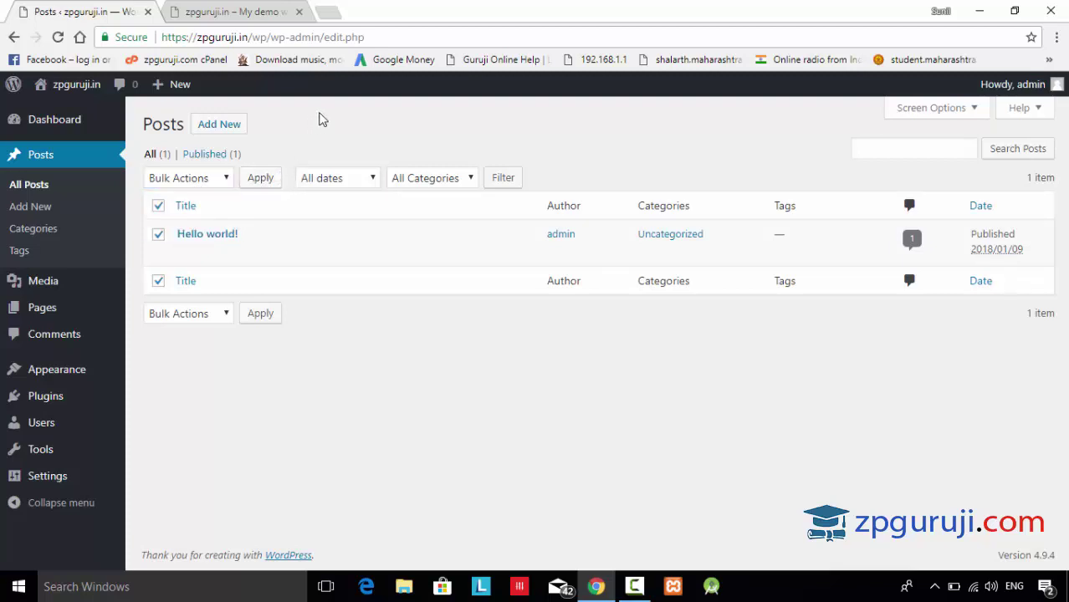
click(450, 183)
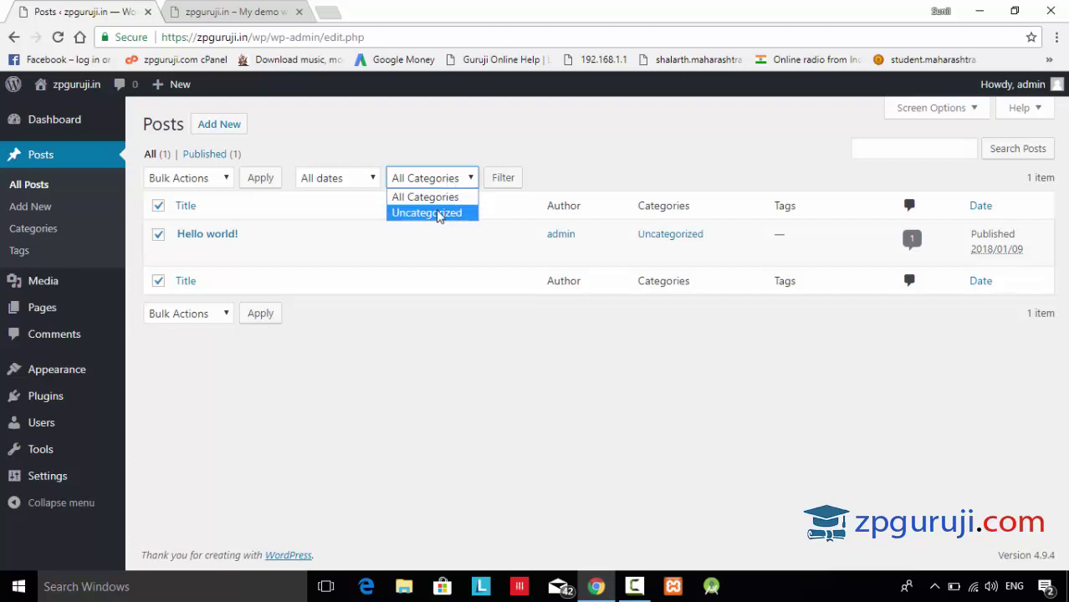
click(462, 140)
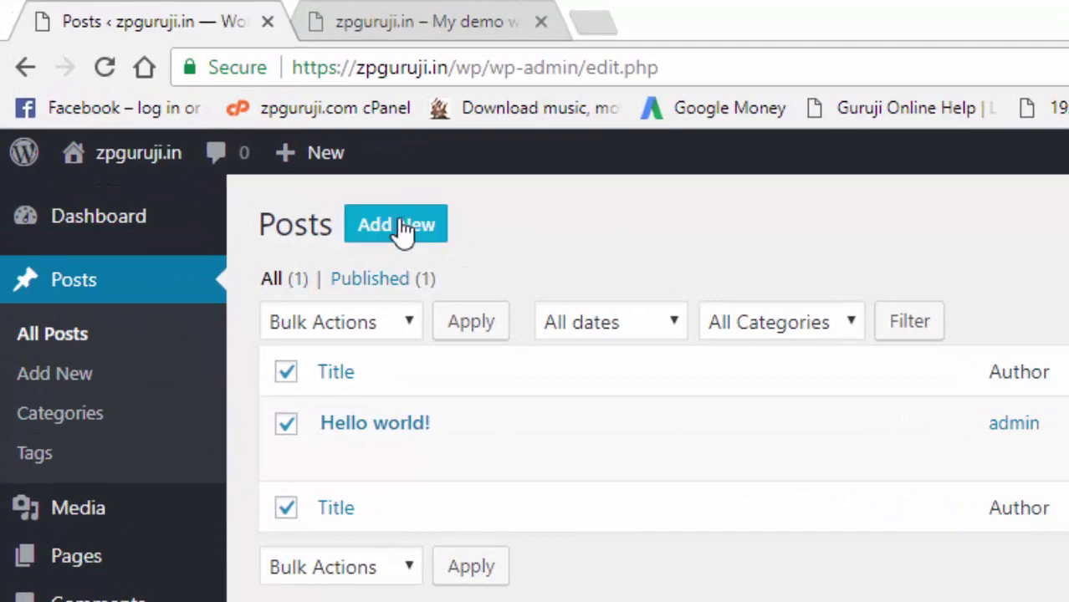
Step: Start a new post and look over its editor, including the category, tag and featured image settings
click(396, 231)
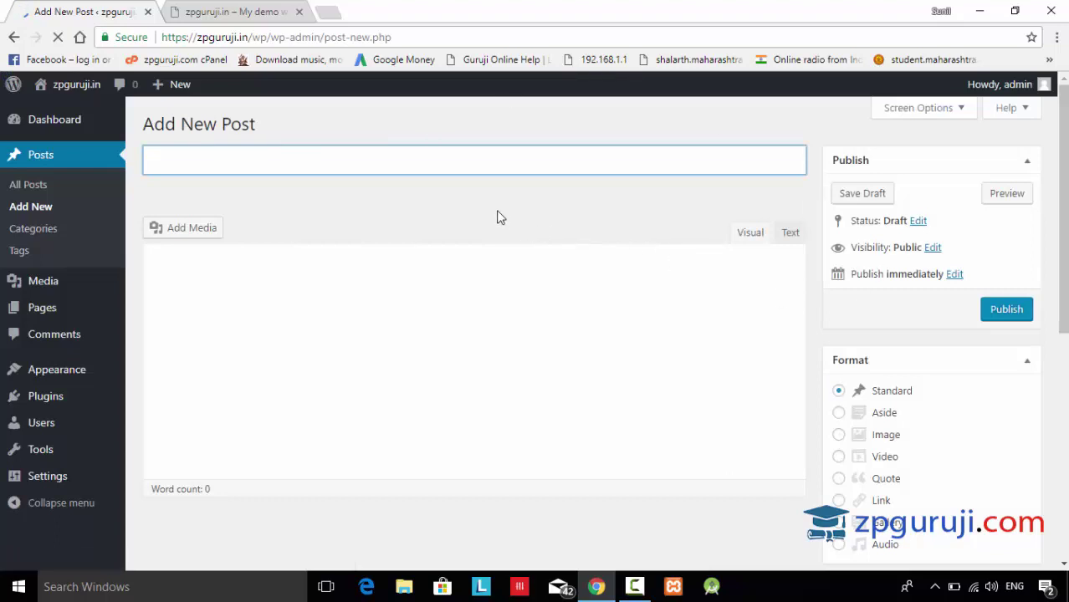
click(458, 211)
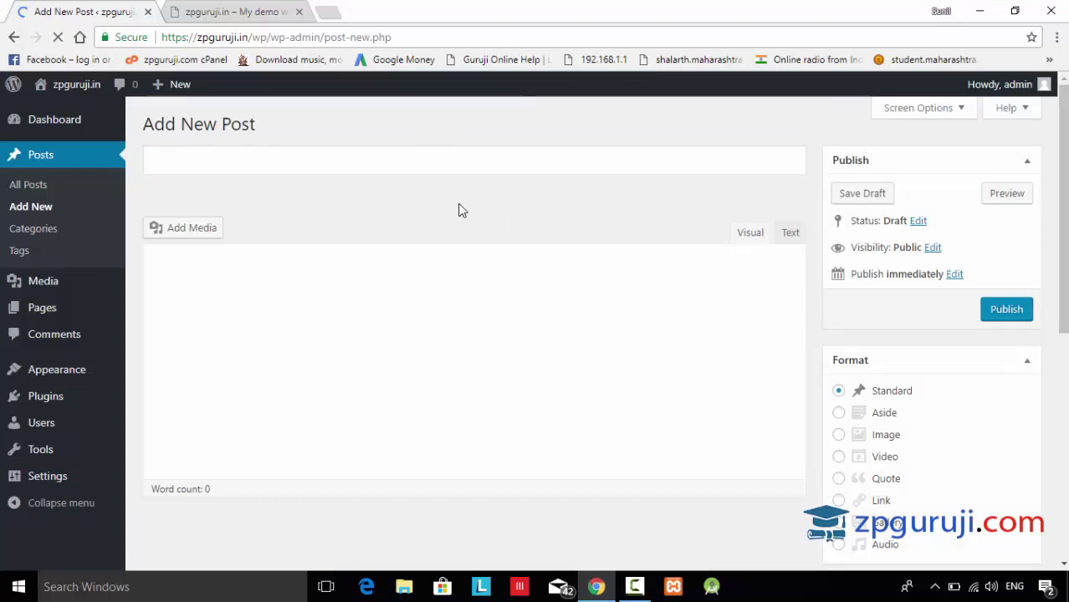
scroll(458, 211, down, 5)
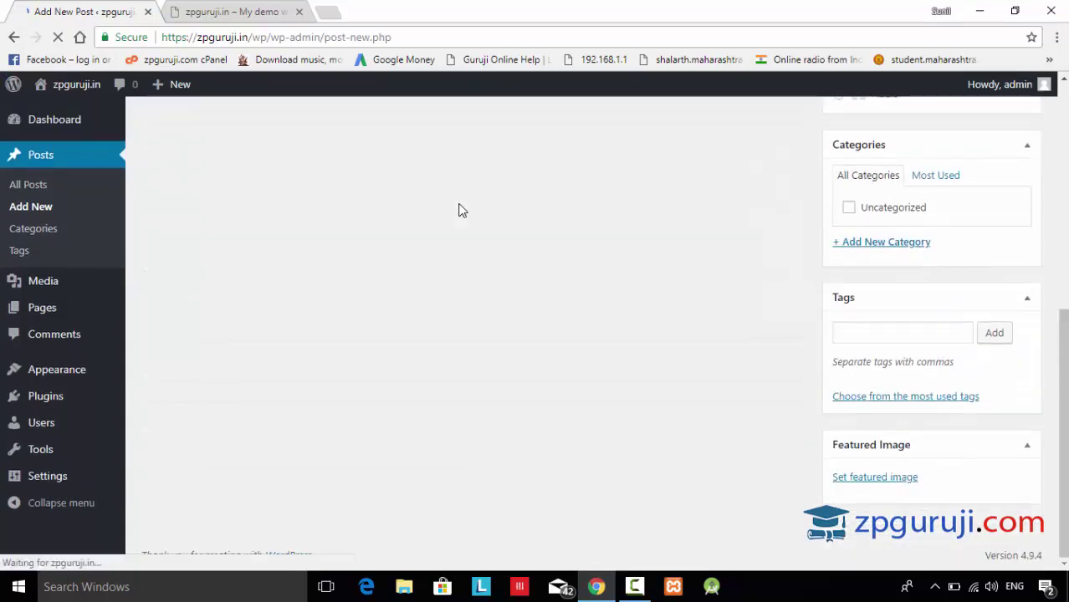
scroll(459, 211, up, 5)
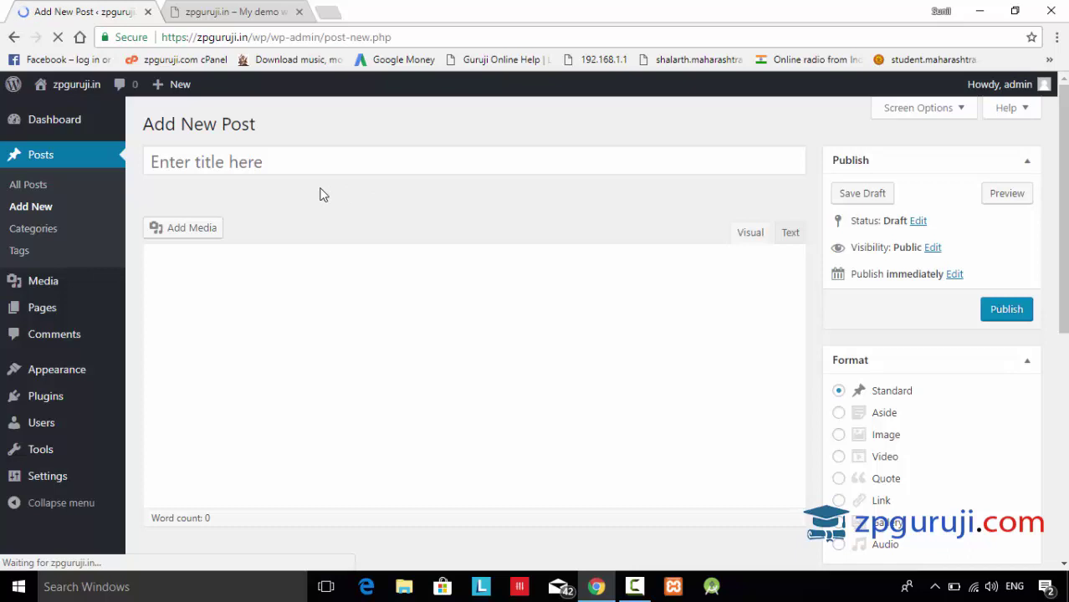
click(223, 170)
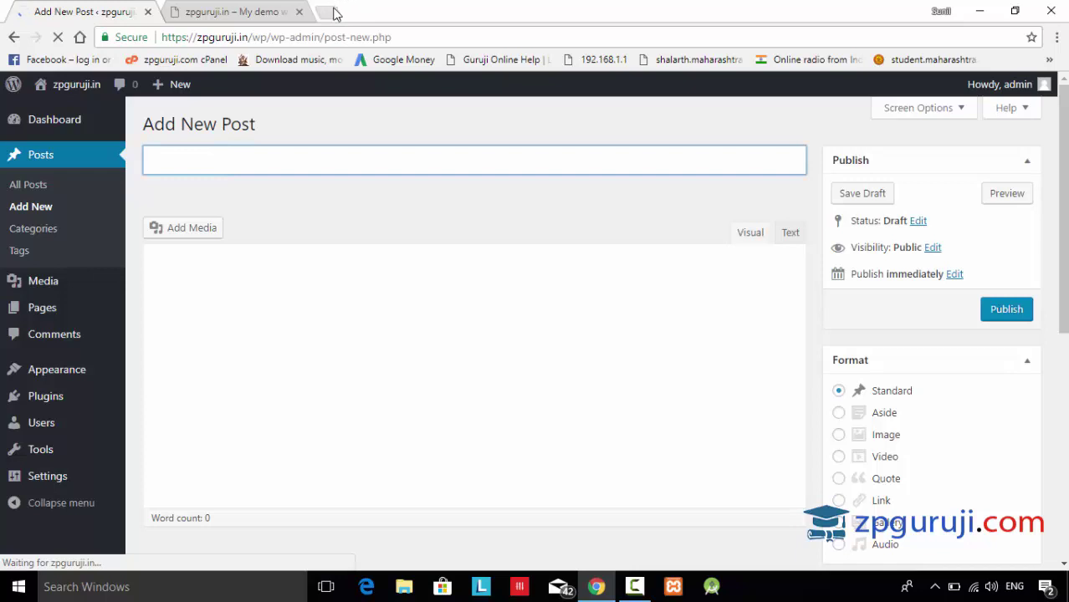
Step: Search Google for "dummy text generator" in a new browser tab and open the blindtextgenerator.com result
click(333, 10)
text(dummy)
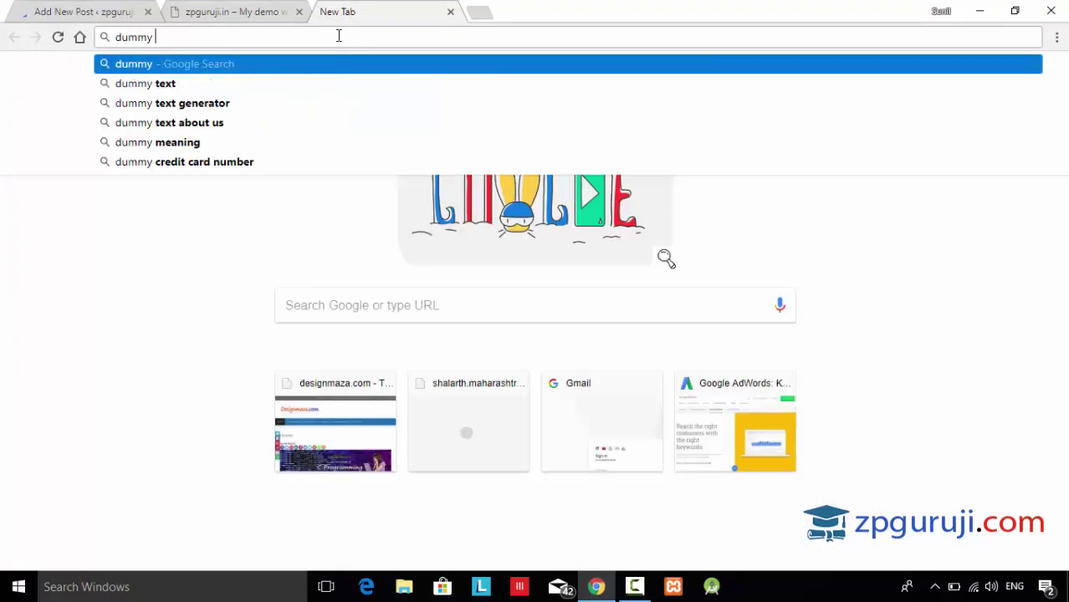
key(Down)
key(Down)
key(Return)
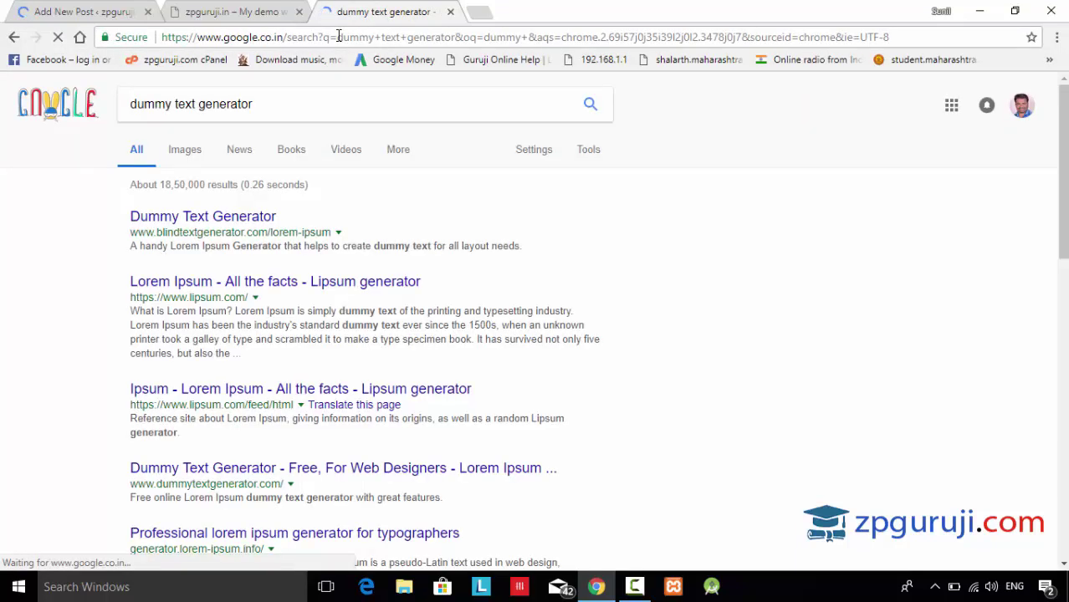
click(206, 218)
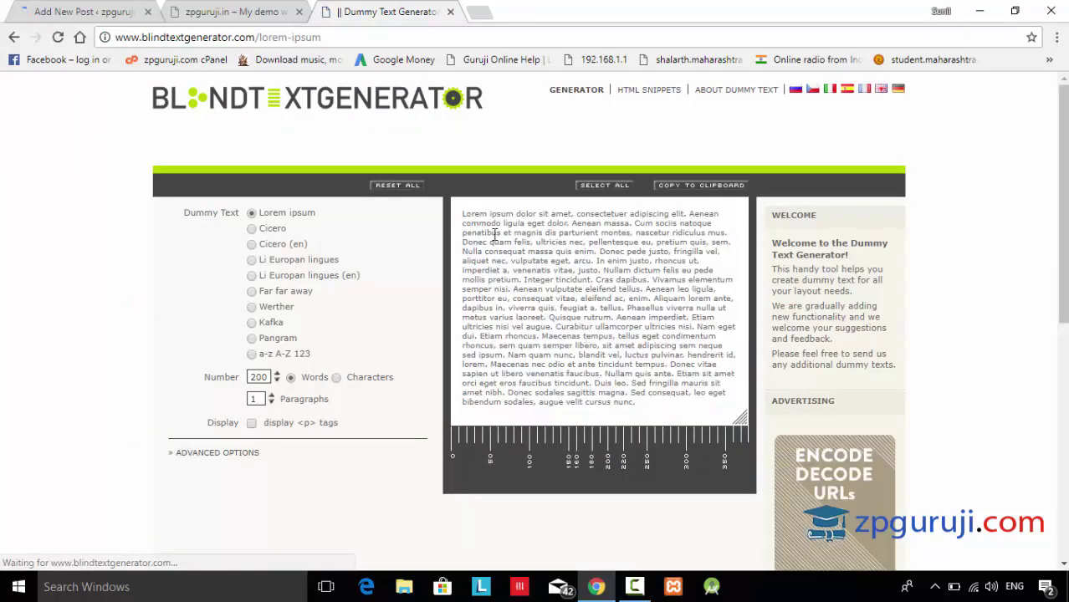
Step: Copy the whole generated Lorem ipsum paragraph, without the rest of the page
double_click(497, 232)
key(ctrl+a)
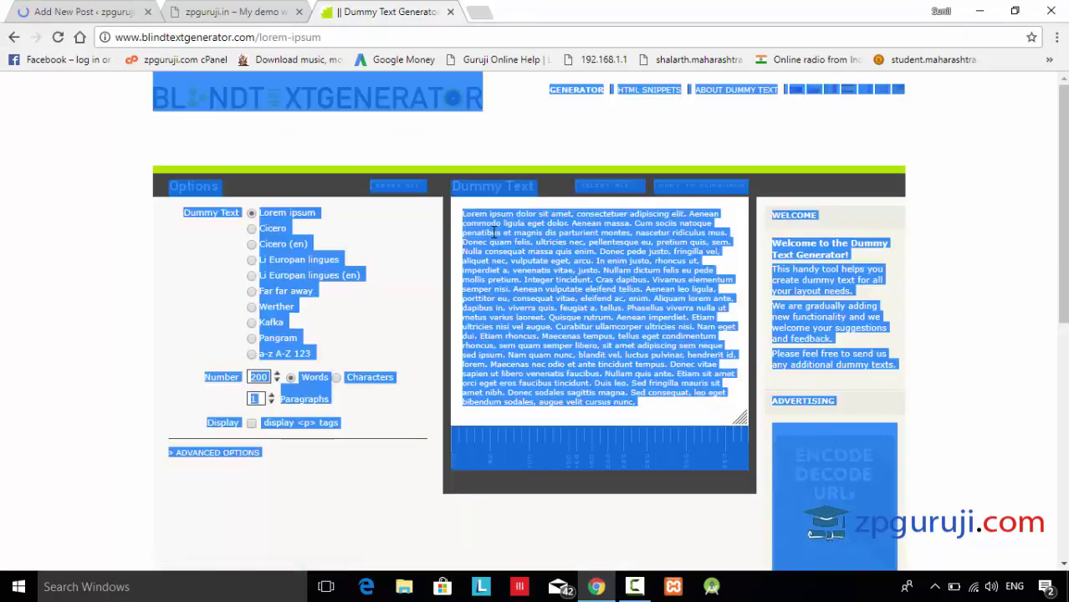
click(494, 220)
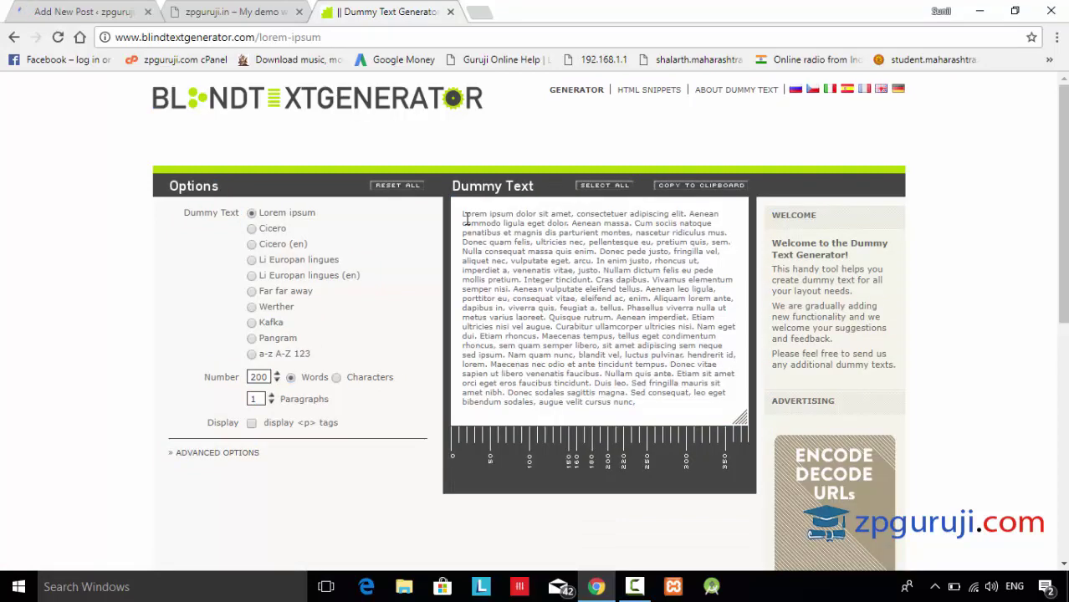
drag(463, 214, 685, 416)
key(ctrl+c)
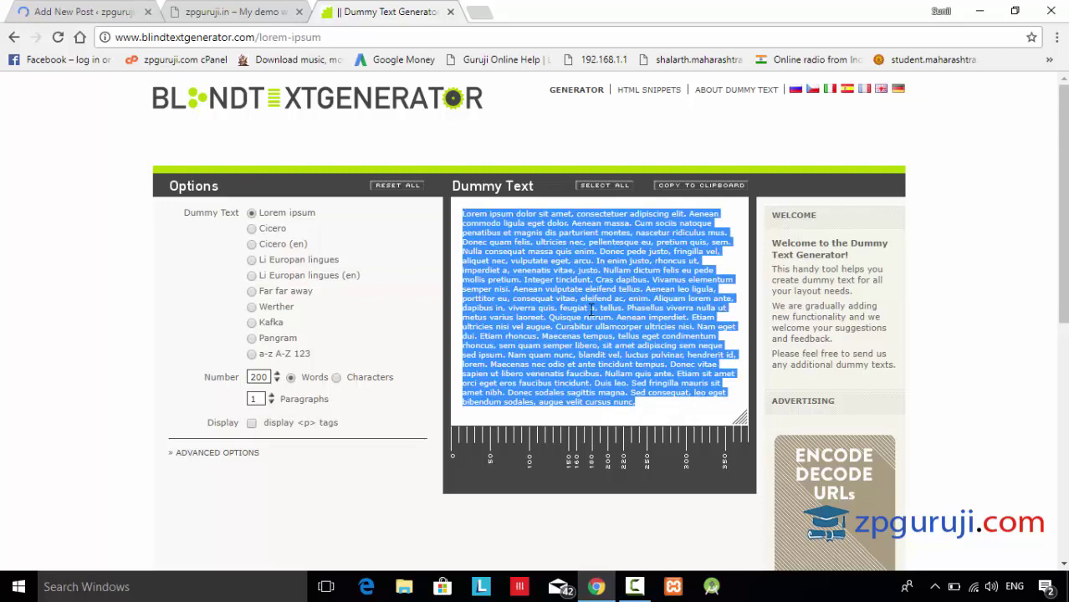
Step: Reload the new post editor and paste the copied Lorem ipsum text into the post body
click(229, 10)
click(67, 10)
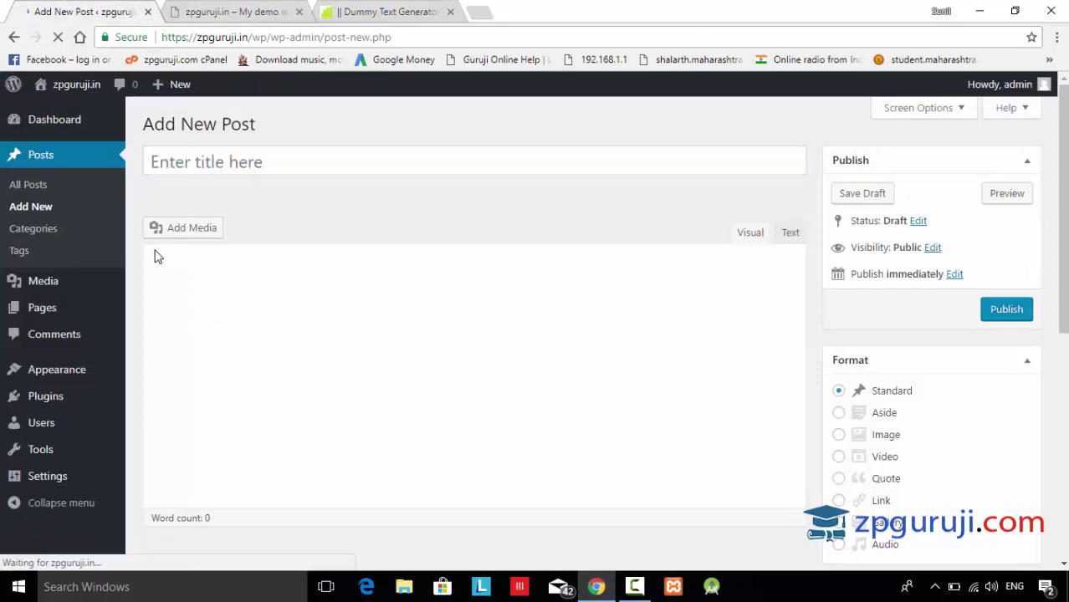
click(57, 38)
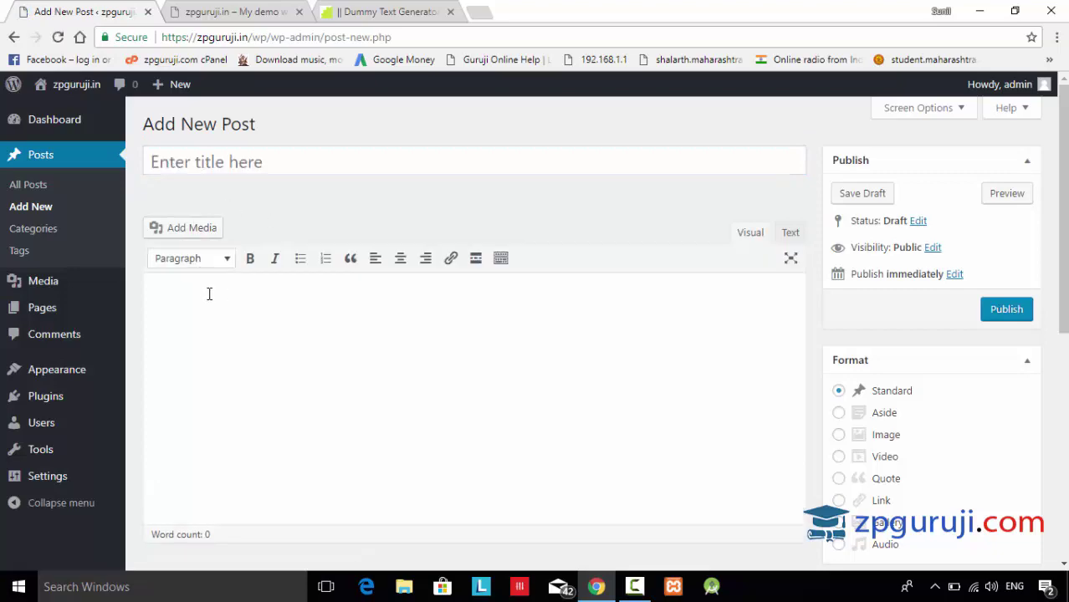
click(202, 292)
key(ctrl+v)
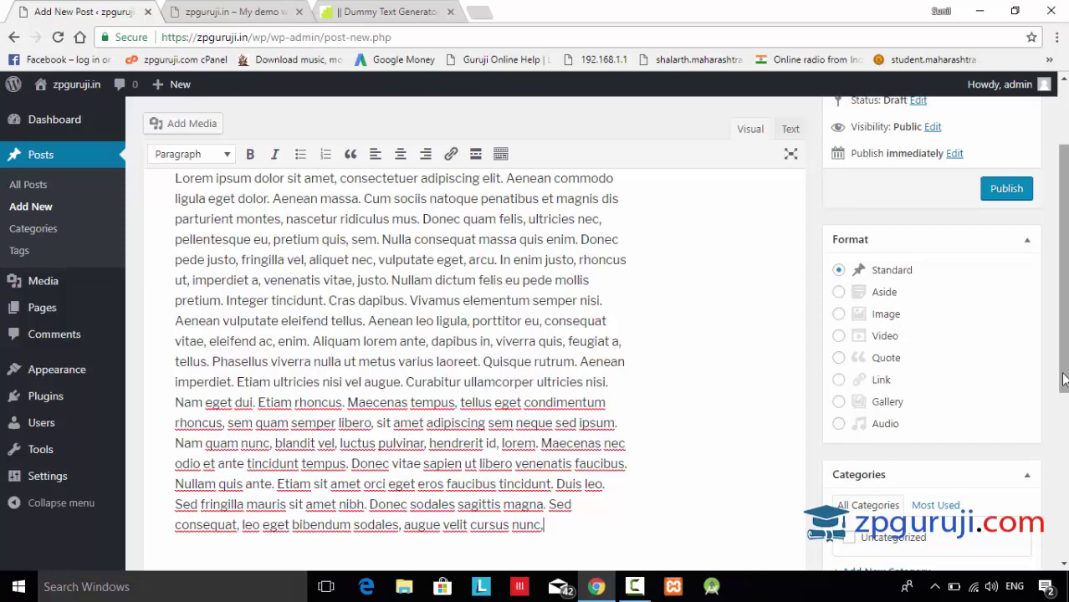
drag(1064, 379, 1065, 318)
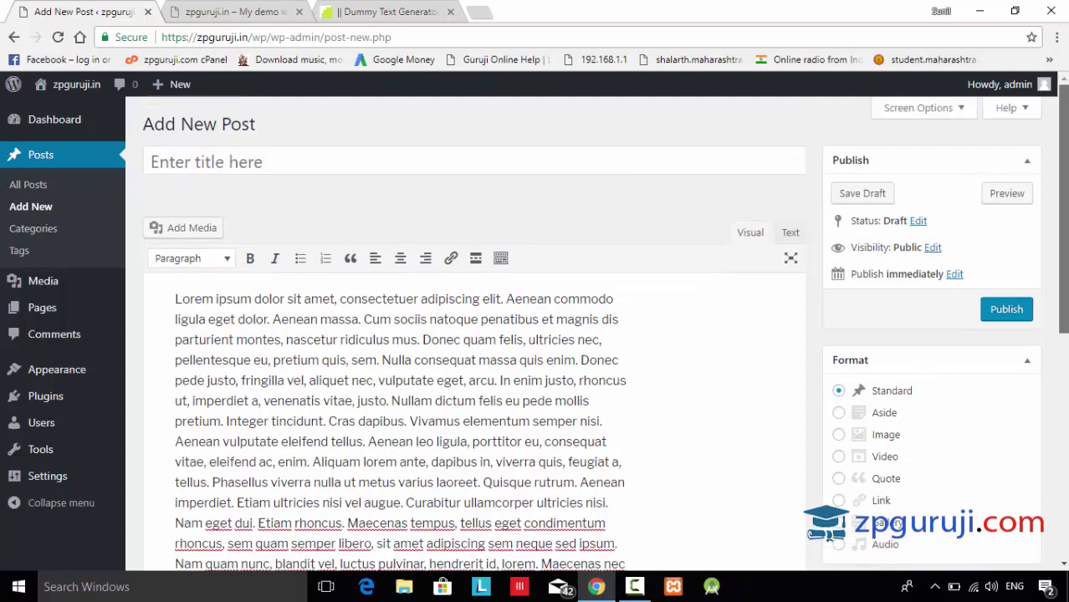
Step: Give the new post the title "My first post on zpguruji.in"
click(207, 166)
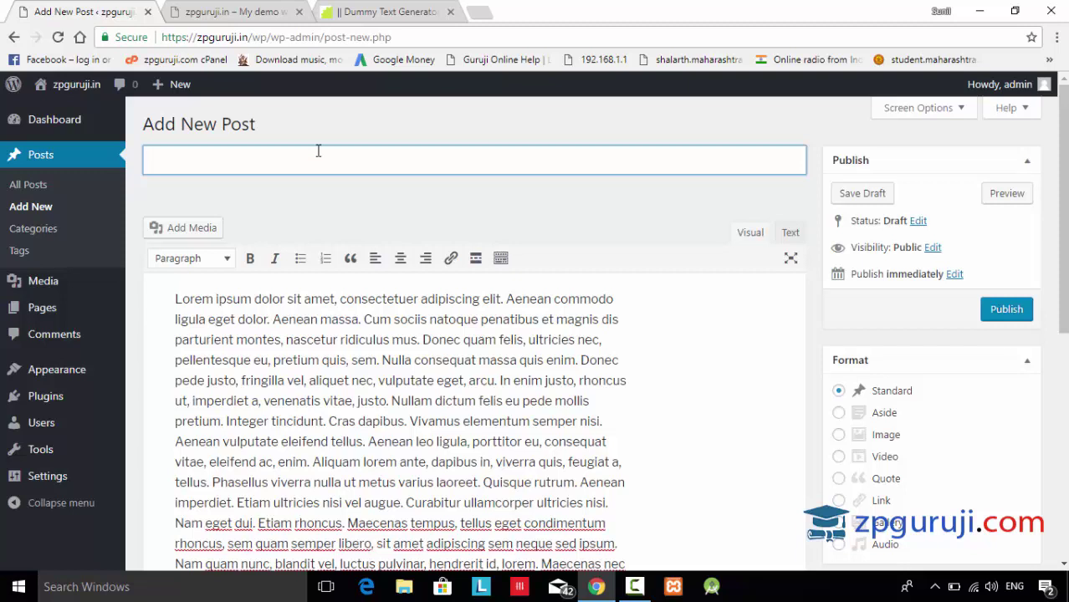
text(My first post )
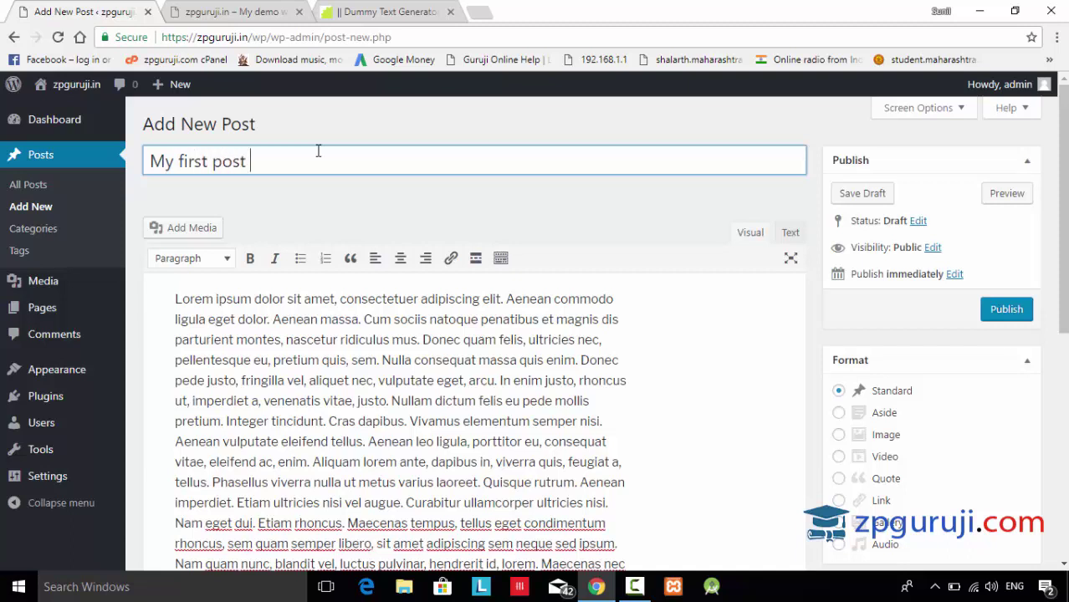
text(on zpguruji.in)
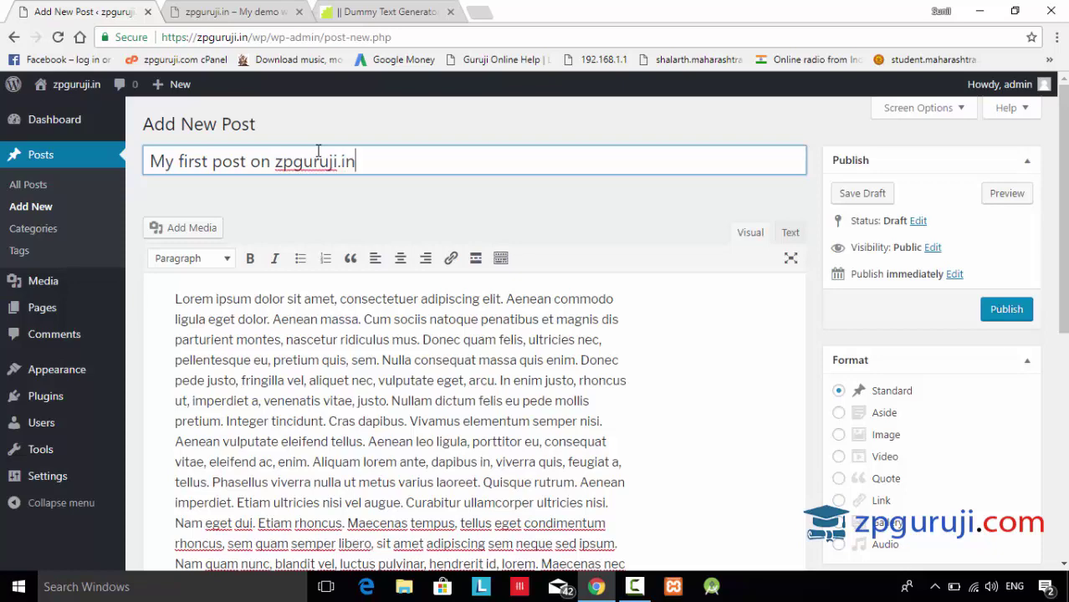
click(500, 195)
scroll(499, 195, down, 3)
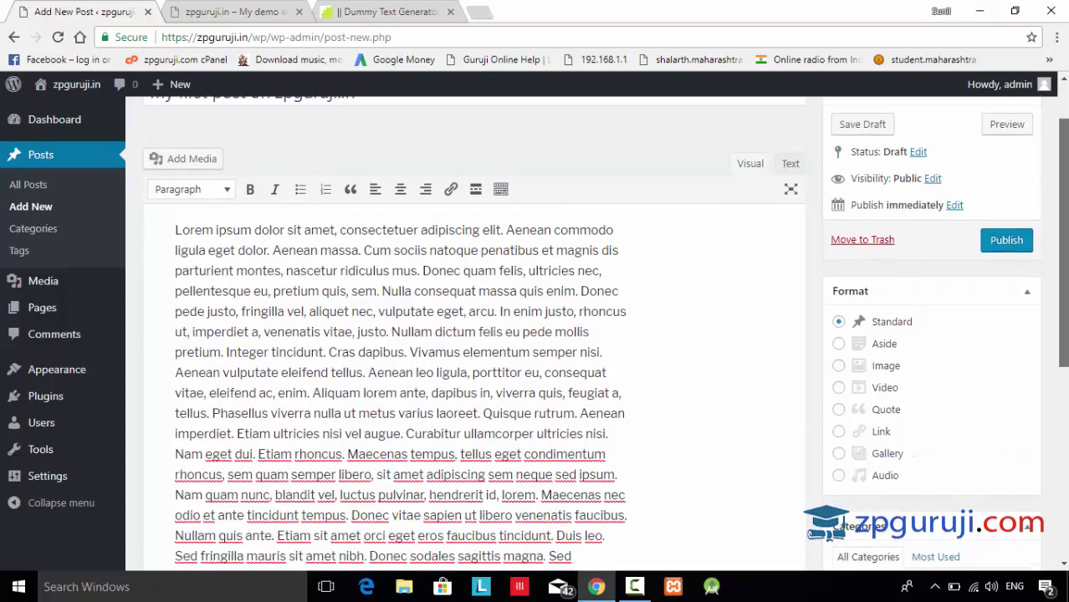
Step: Make the opening text up to "parturient montes" bold and the passage from "nascetur ridiculus" to "fringilla vel," italic
scroll(209, 216, up, 3)
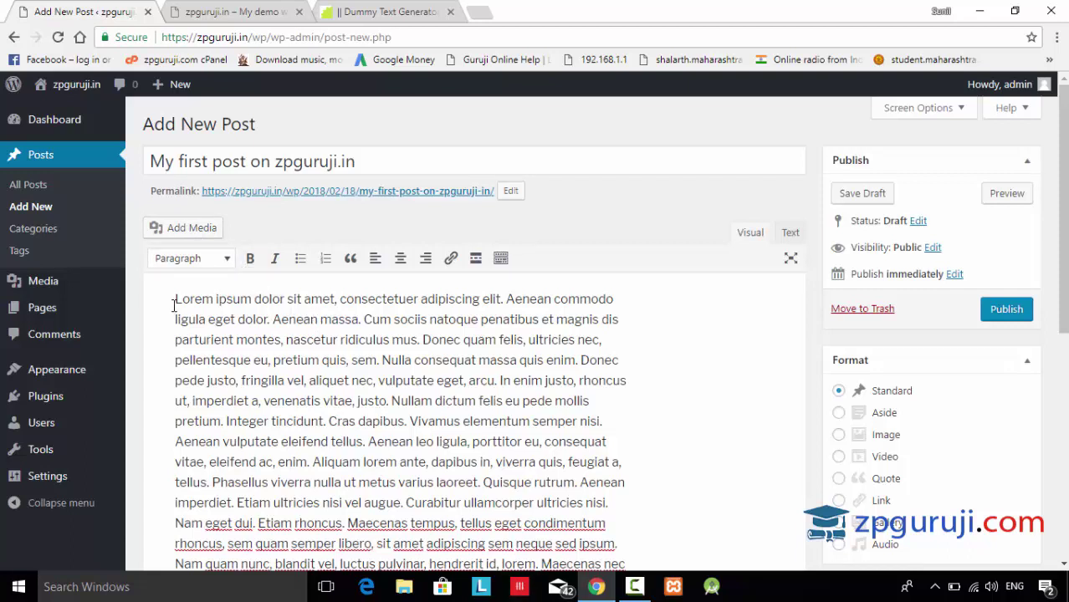
drag(174, 301, 281, 340)
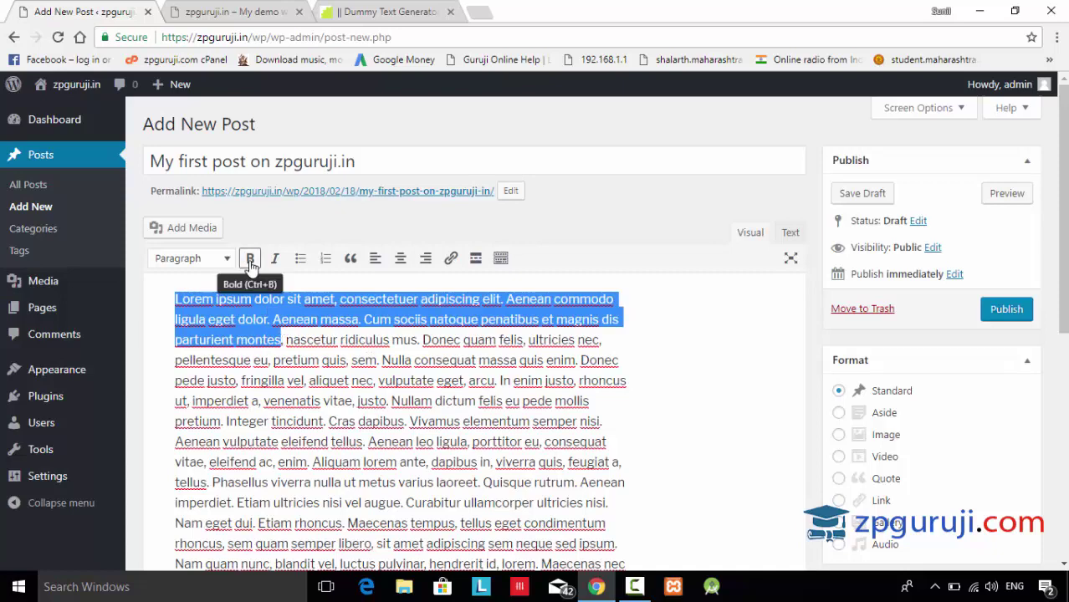
click(249, 258)
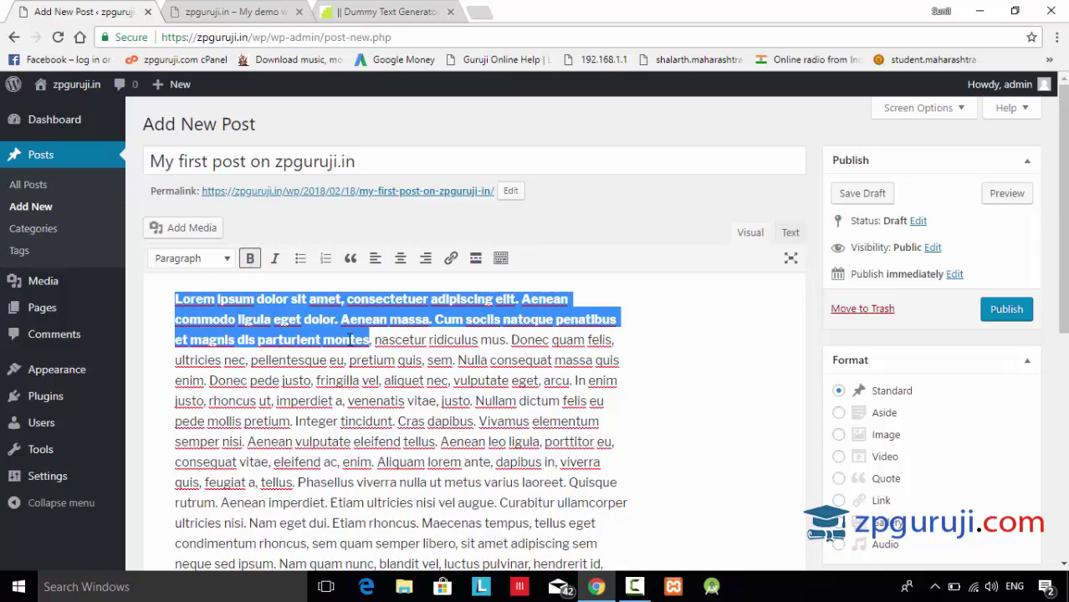
click(349, 339)
drag(371, 320, 387, 358)
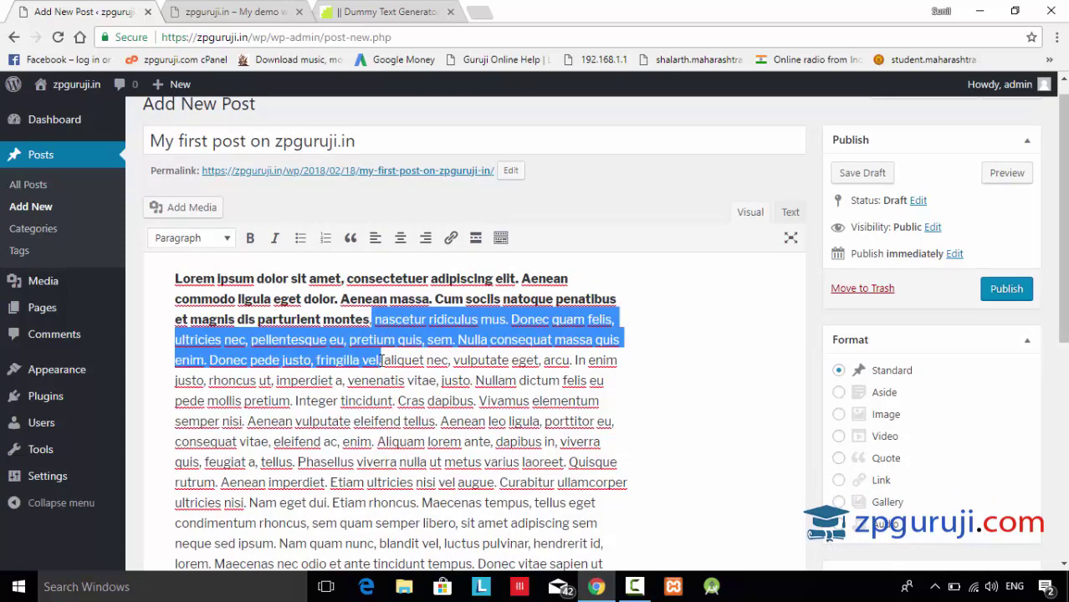
click(272, 241)
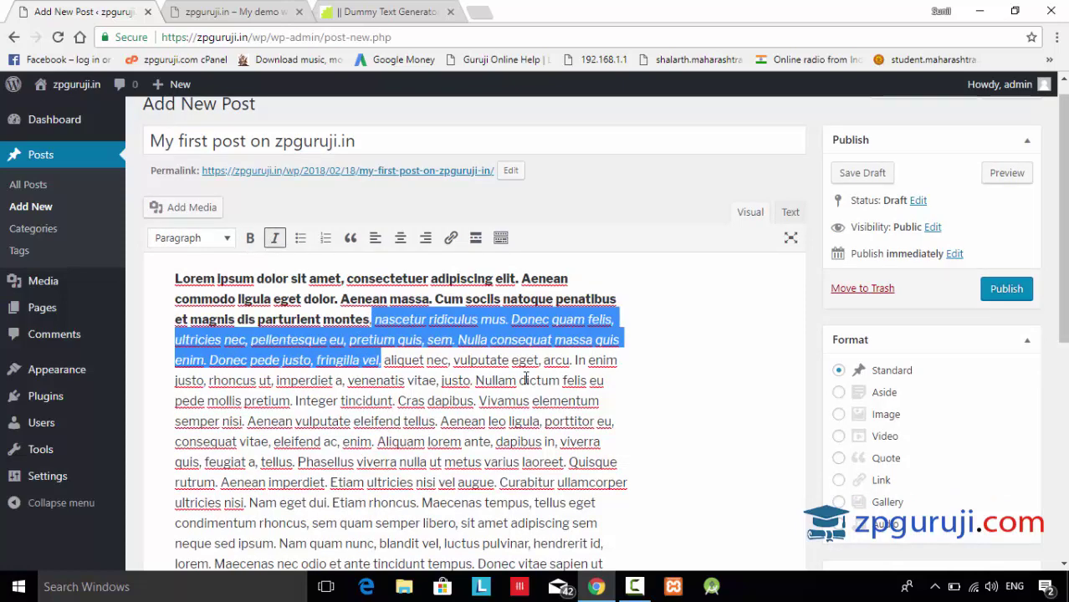
Step: Format the body paragraph as a bulleted list, switch it to a numbered list, and return it to bullets
drag(387, 361, 350, 383)
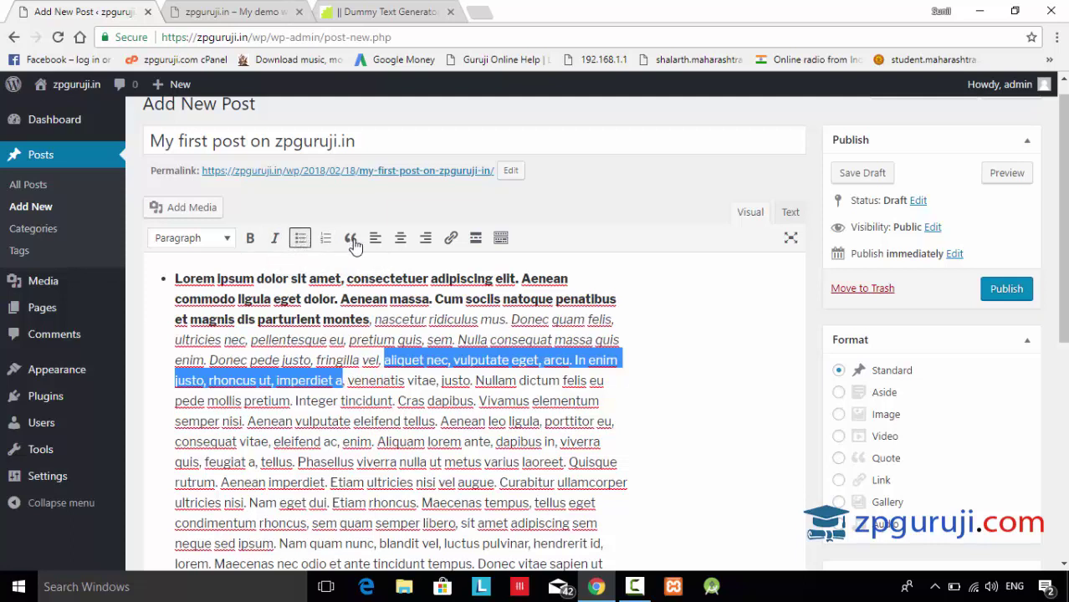
click(167, 281)
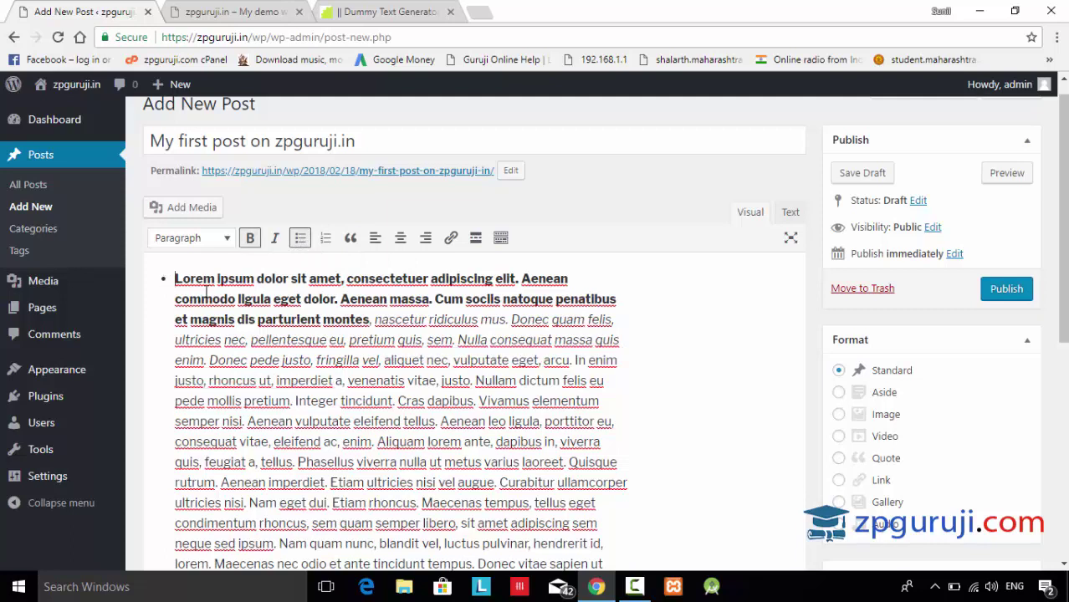
click(331, 243)
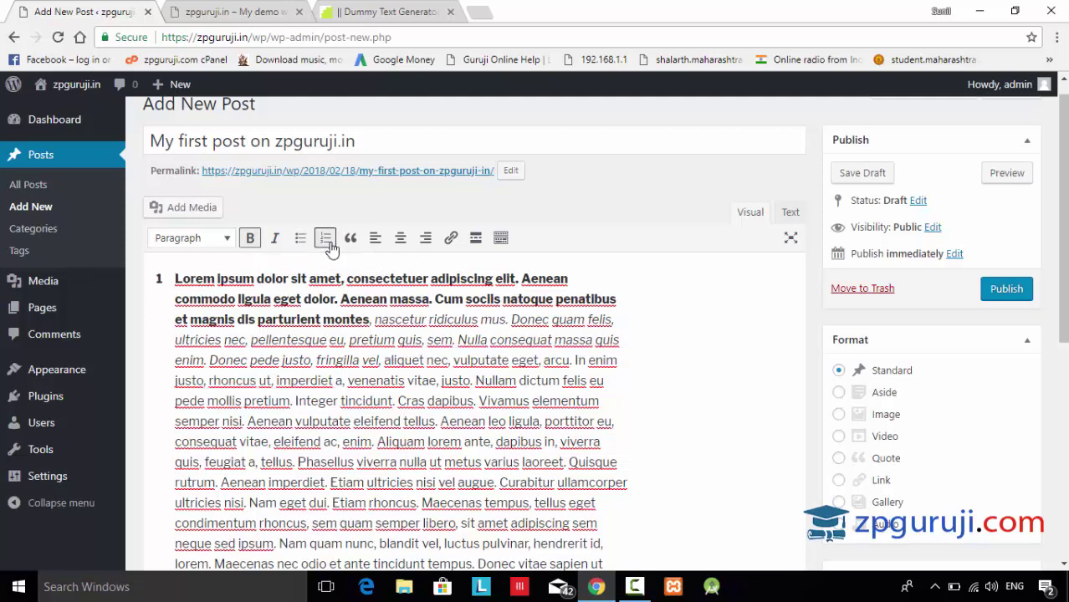
click(303, 242)
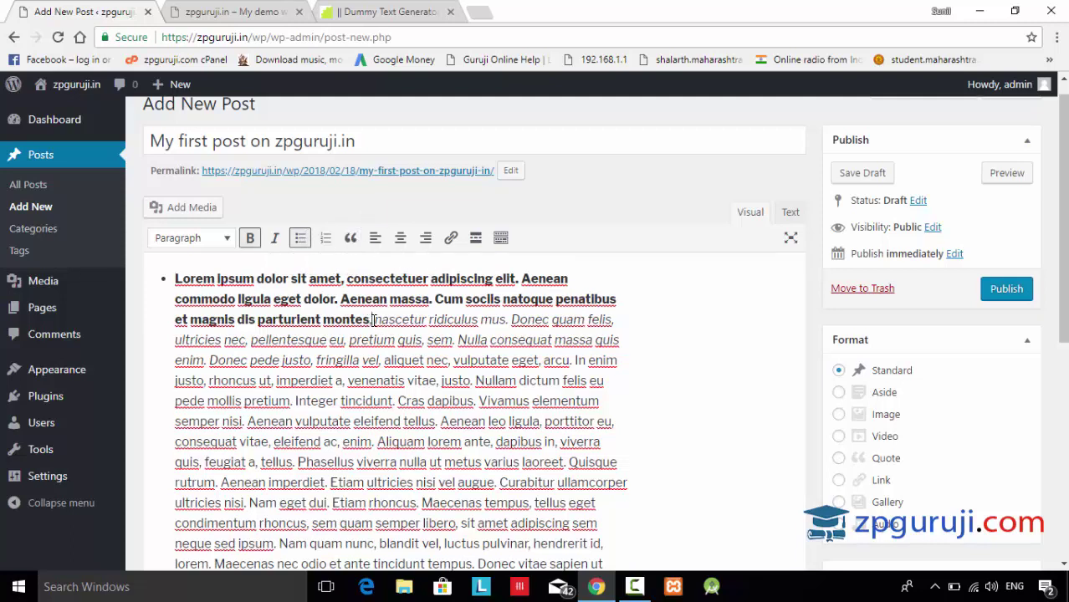
Step: Turn the italic passage starting at "nascetur ridiculus mus" into a blockquote, staying on the post editor page
drag(372, 321, 312, 358)
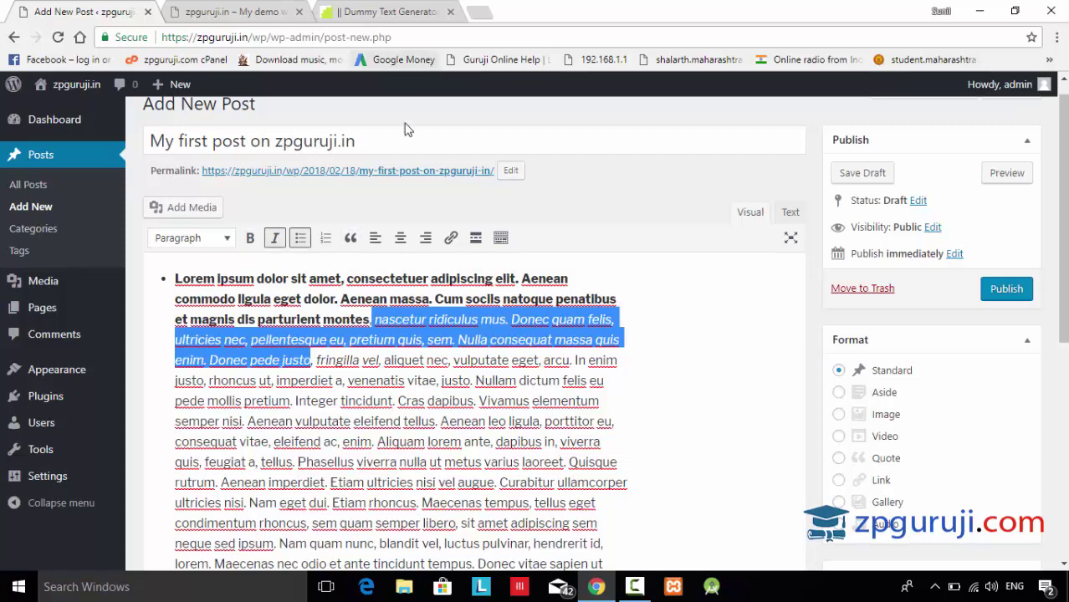
click(350, 238)
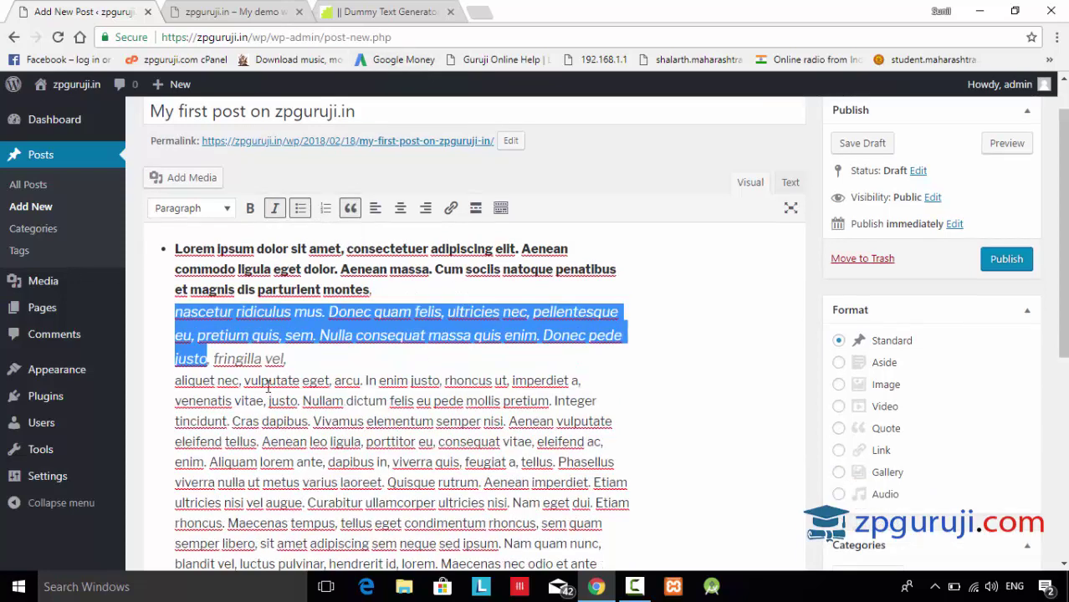
click(312, 336)
click(409, 361)
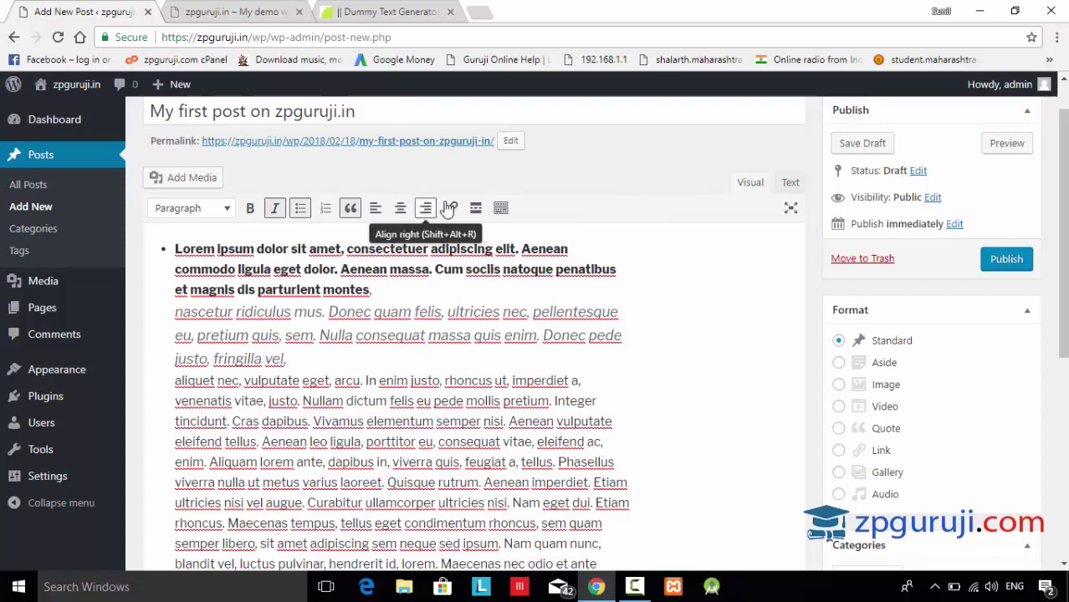
click(124, 429)
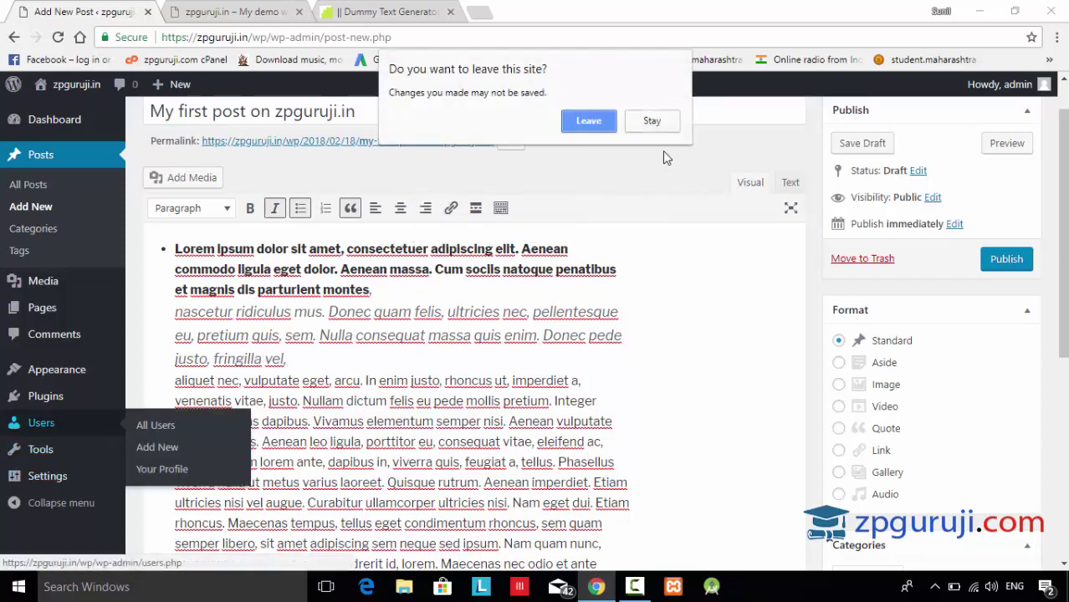
click(640, 122)
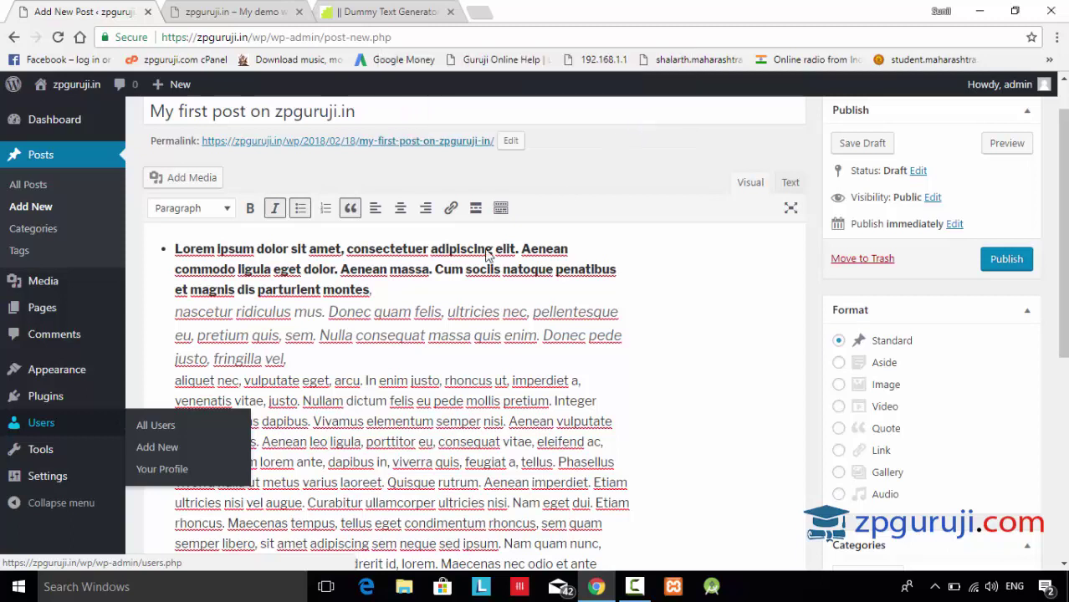
Step: Try to link the letters "uet" of "aliquet" to the existing Sample Page by searching for "zpgu"
click(248, 380)
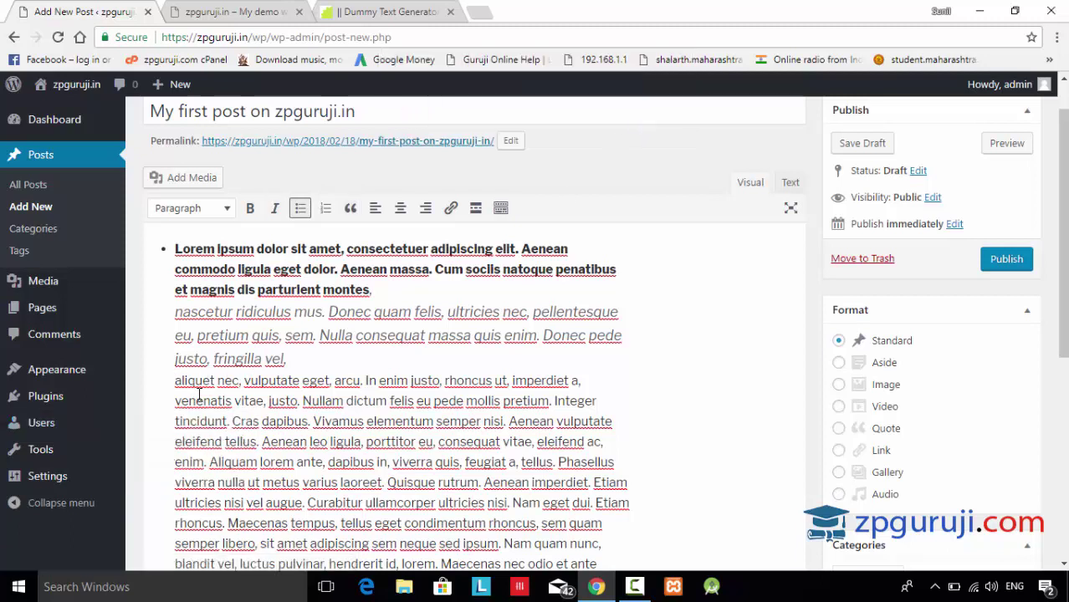
key(Home)
drag(194, 381, 216, 381)
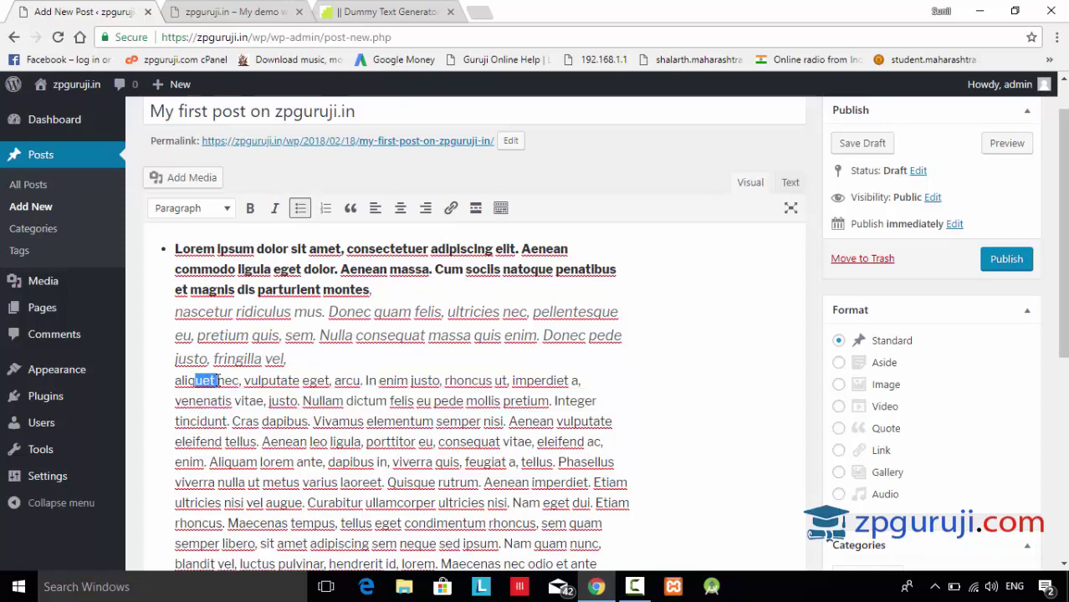
click(451, 208)
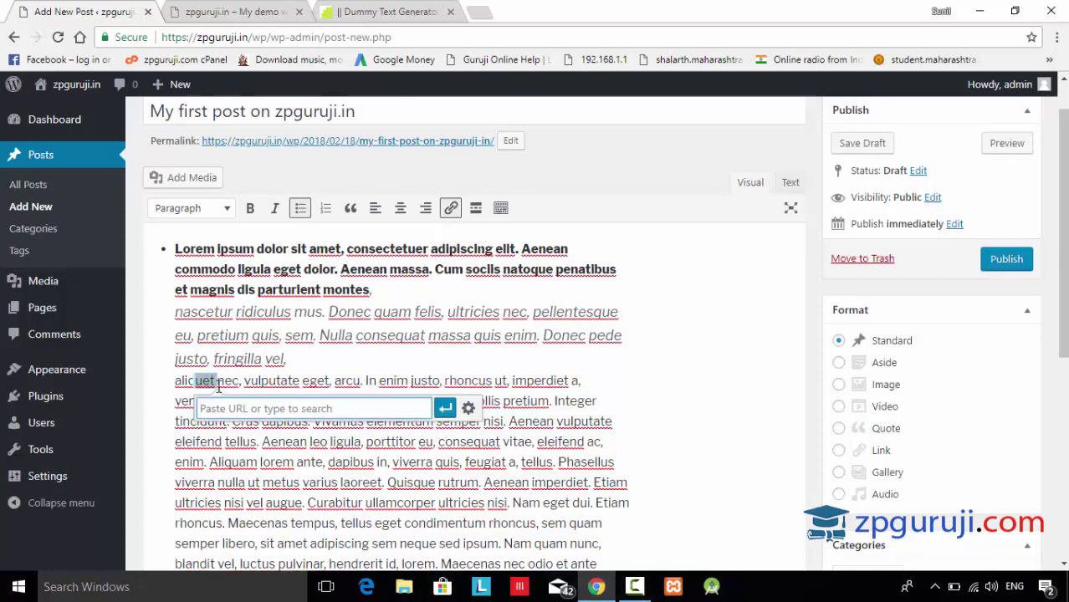
text(zpgurujui)
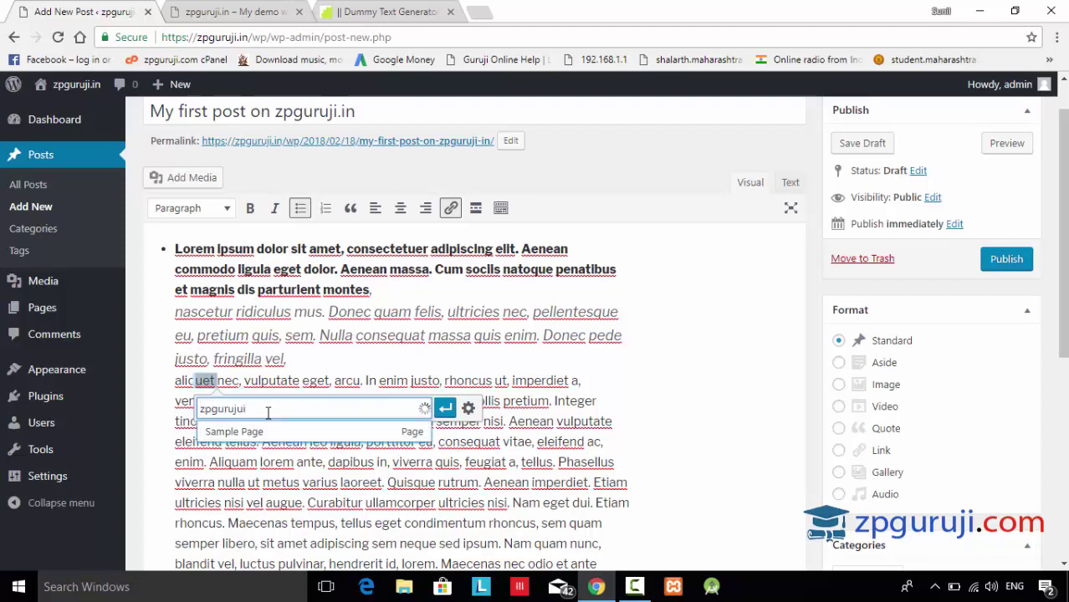
key(BackSpace)
key(BackSpace)
key(BackSpace)
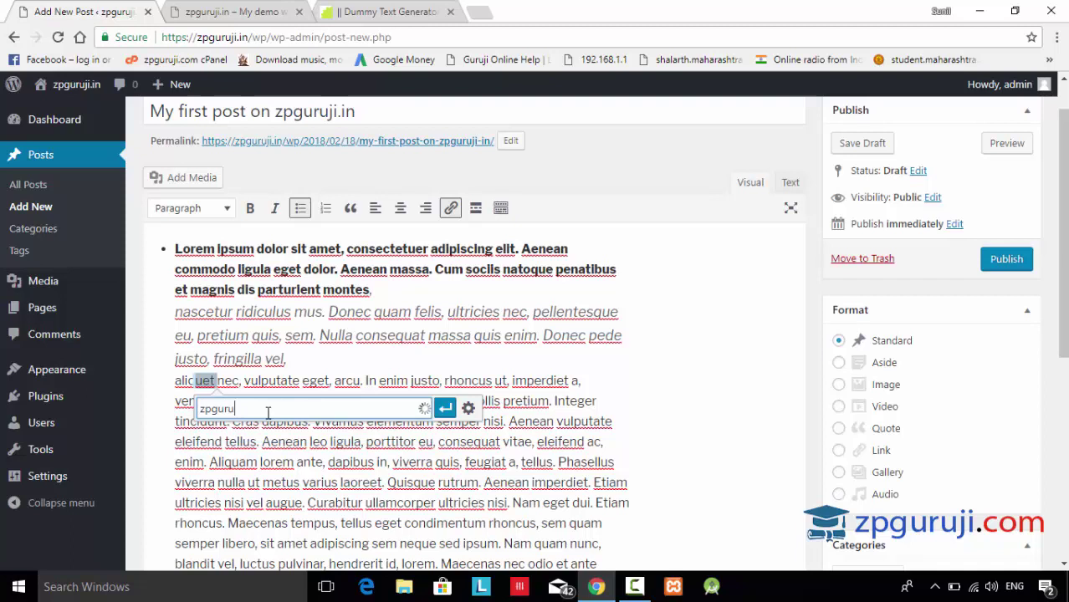
key(BackSpace)
key(BackSpace)
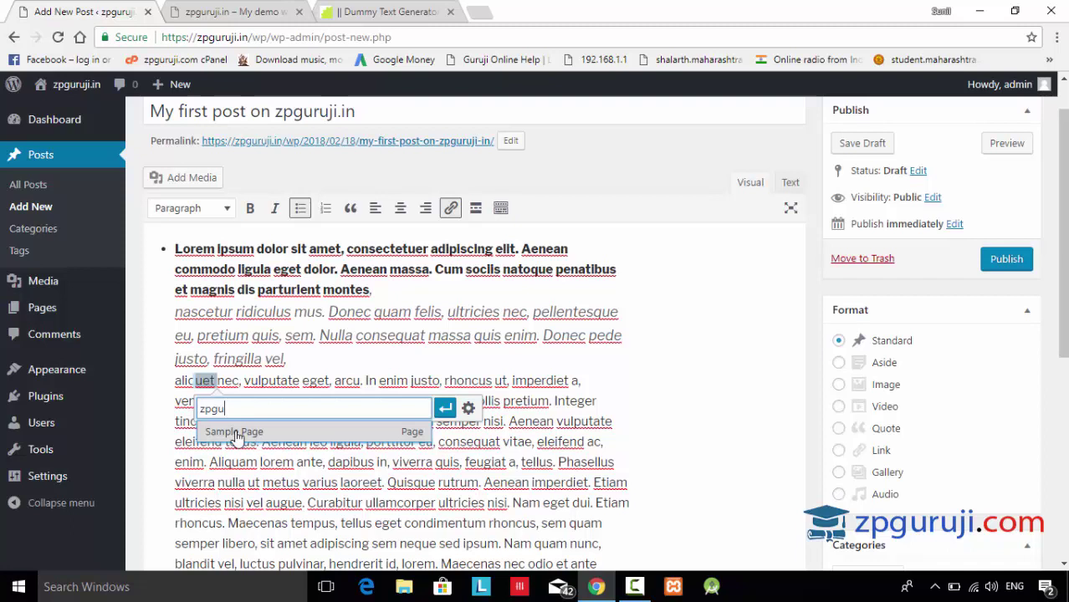
click(236, 433)
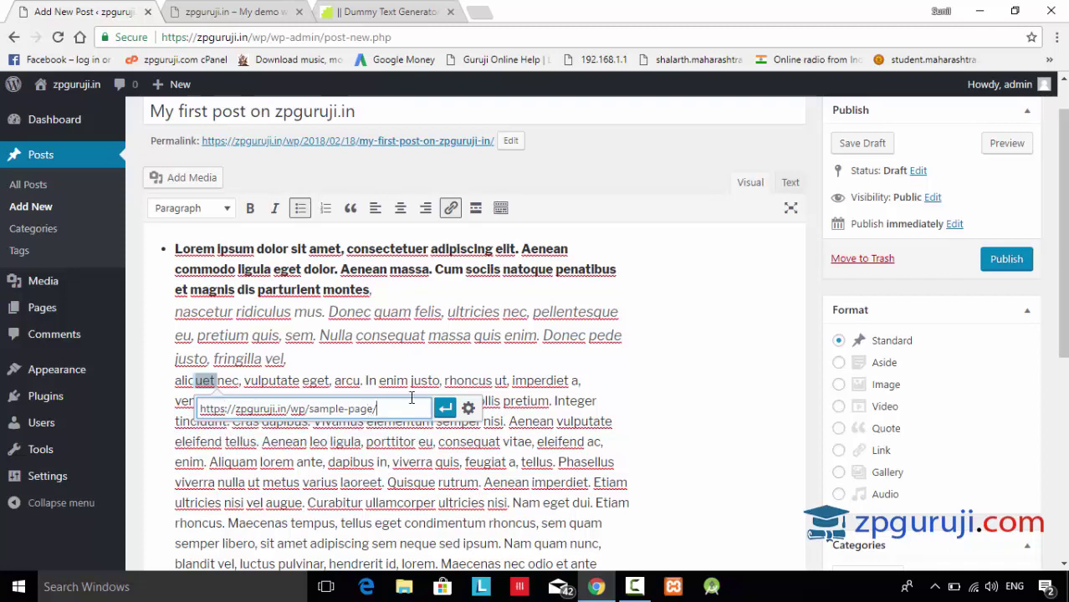
click(355, 369)
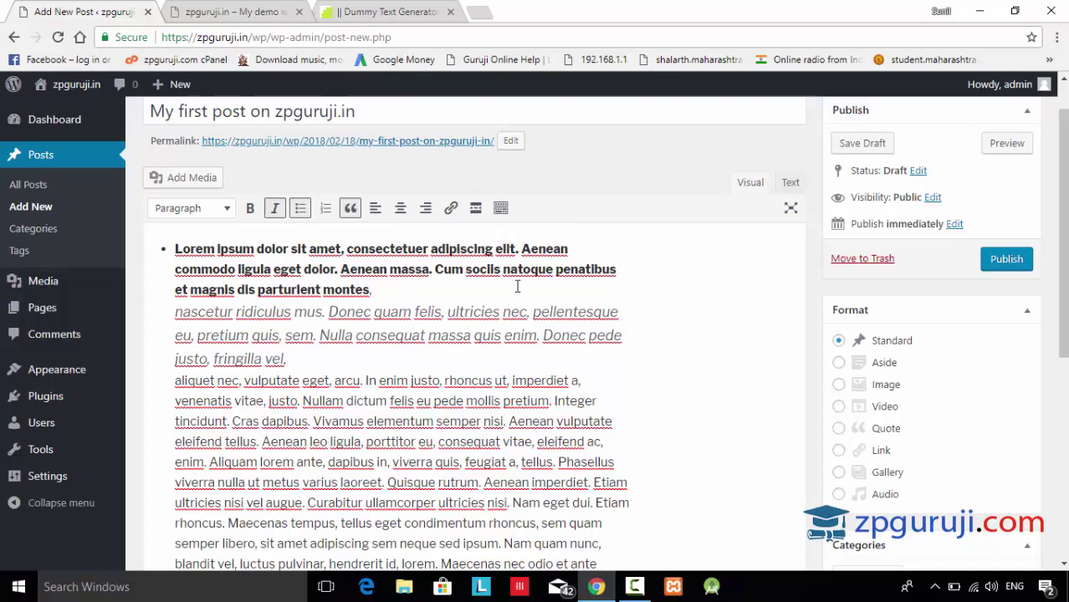
Step: Preview the post in a separate tab and look through the page from the title down to the comment form
click(623, 450)
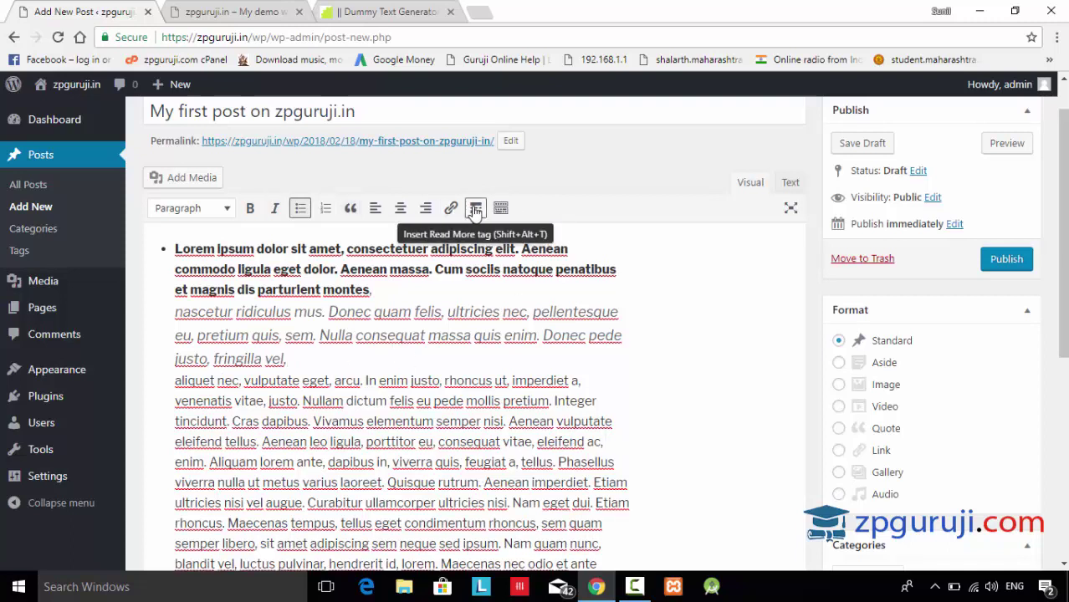
scroll(475, 211, down, 1)
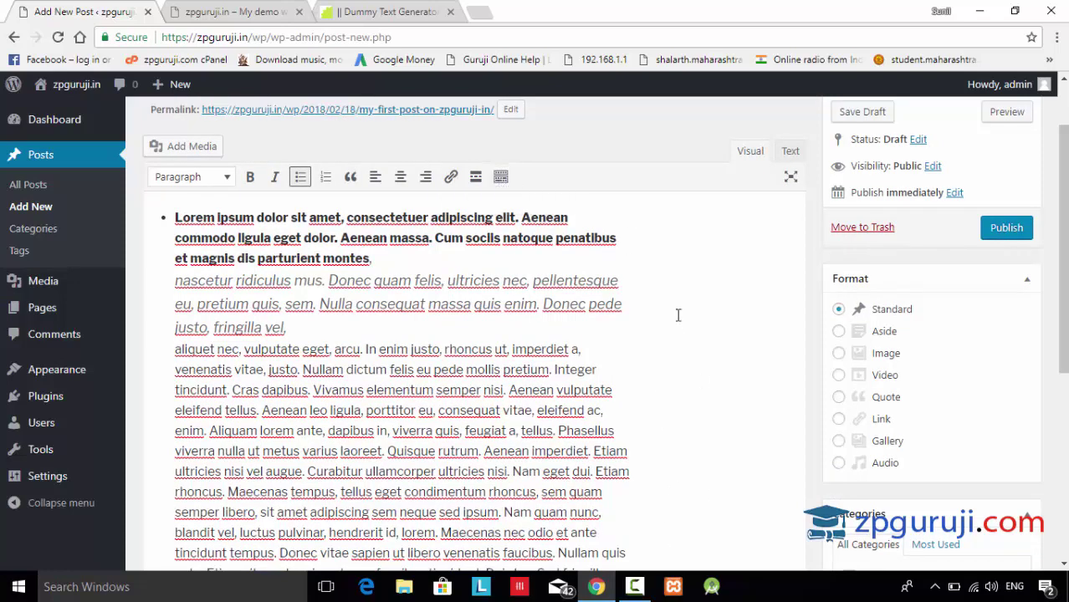
drag(1064, 200, 1066, 170)
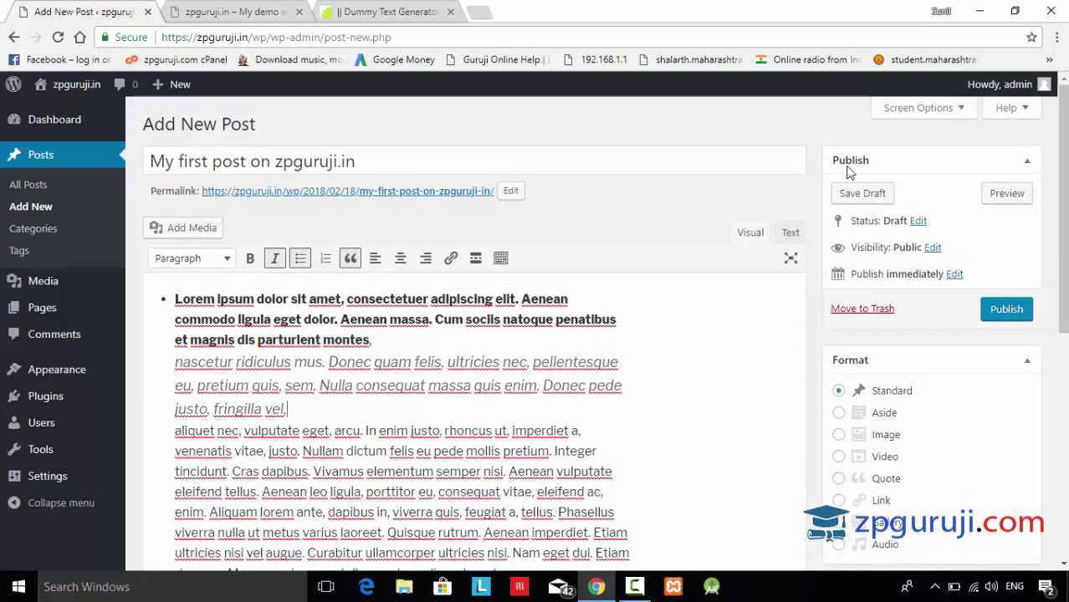
click(1007, 194)
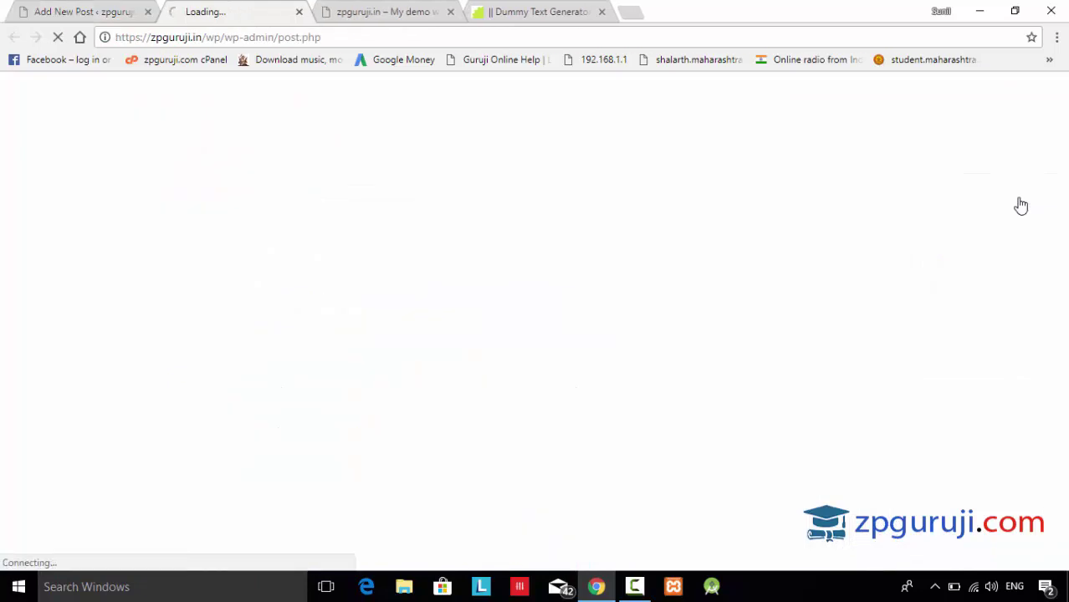
click(47, 8)
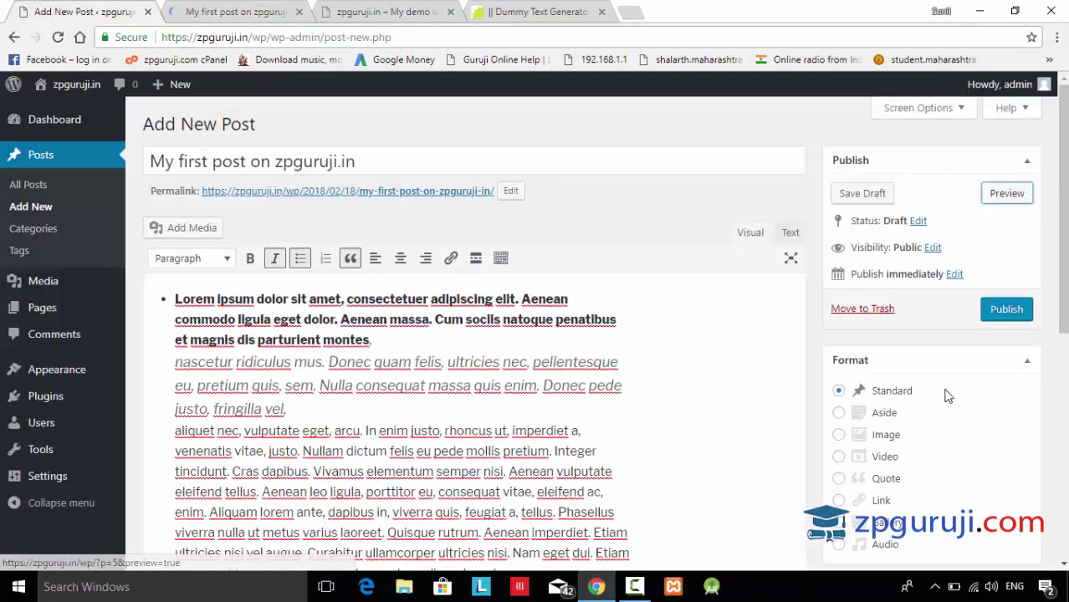
click(1007, 195)
click(289, 13)
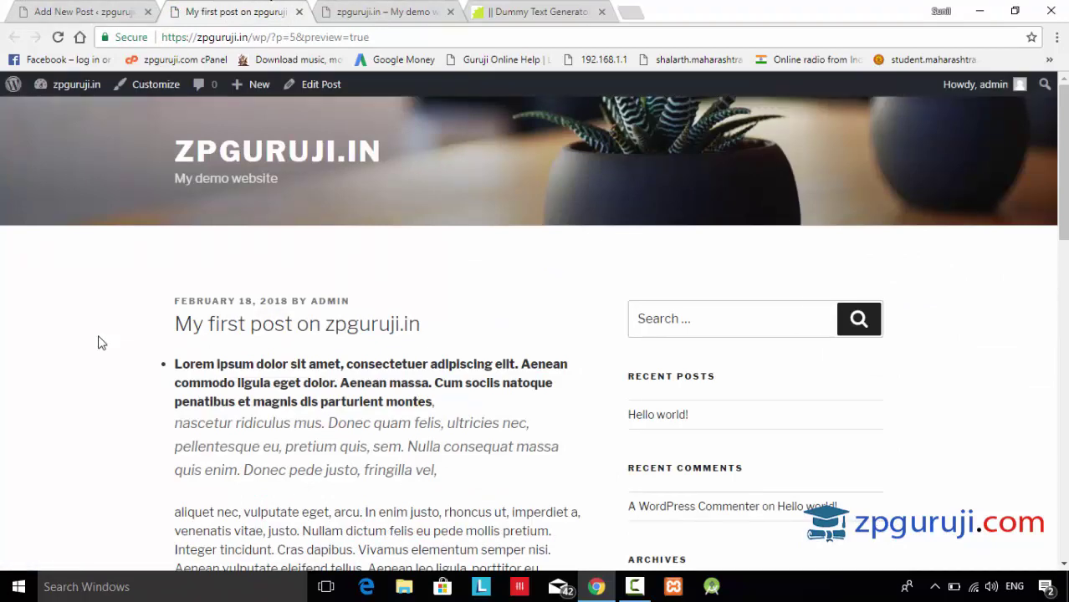
scroll(99, 343, down, 3)
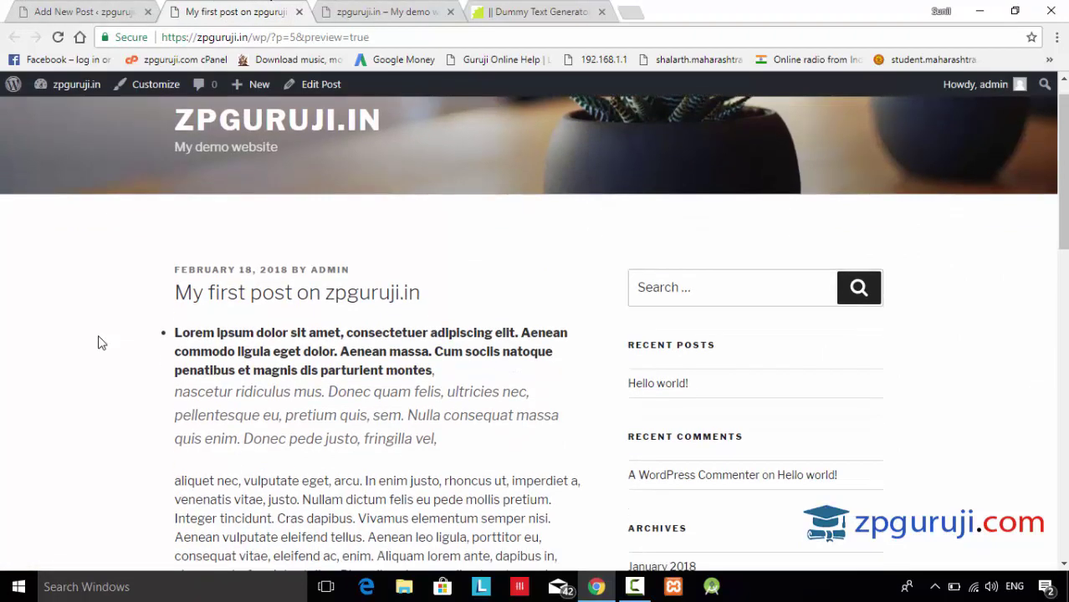
scroll(98, 343, up, 1)
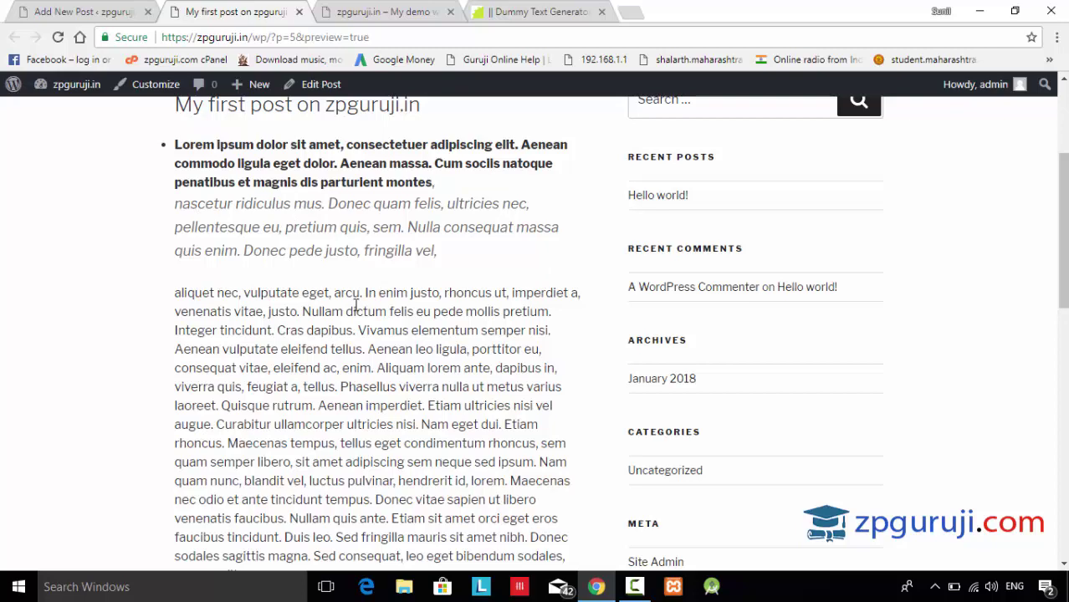
scroll(355, 305, down, 1)
scroll(355, 305, down, 5)
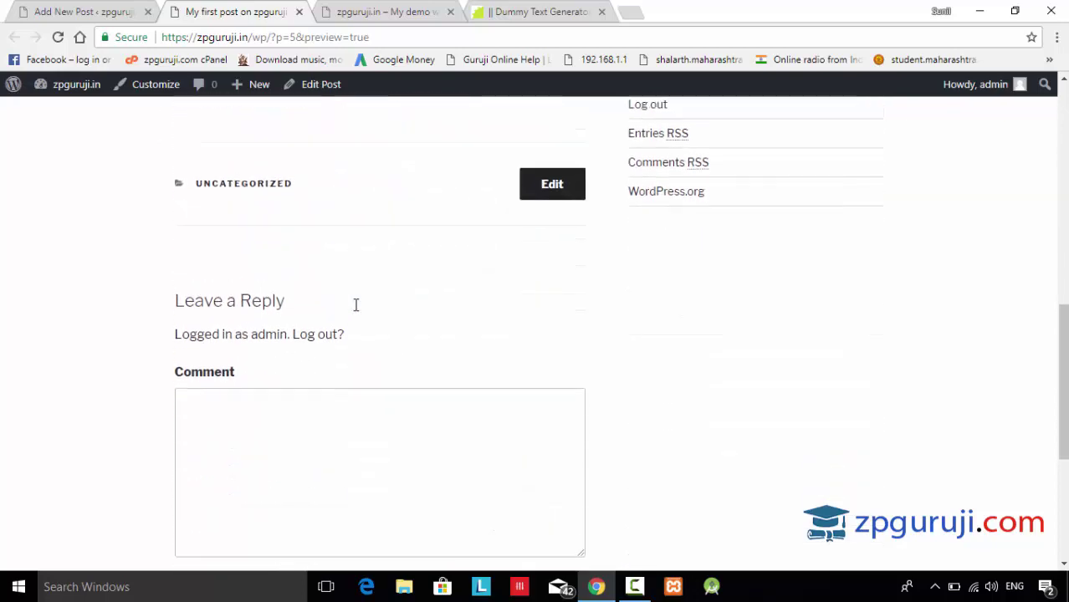
scroll(356, 305, up, 8)
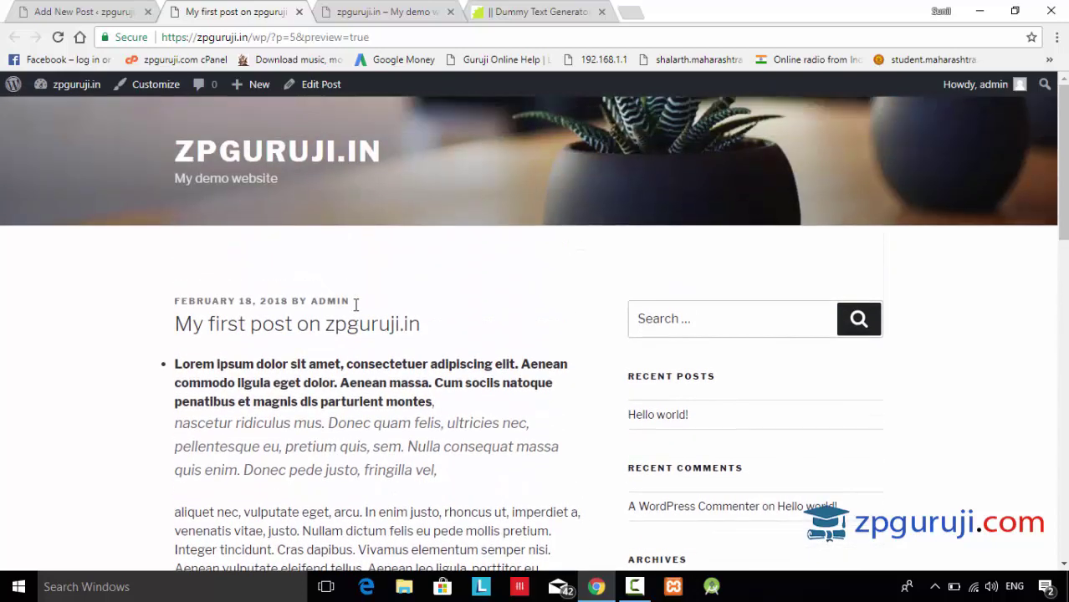
Step: Return to the post editor and set the post format to Quote
click(117, 11)
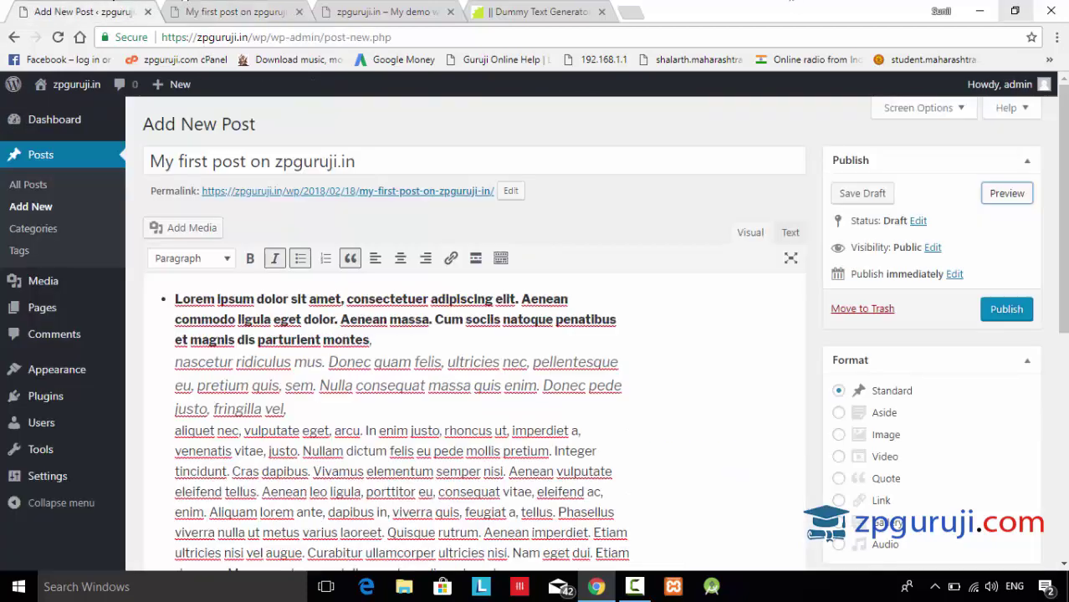
scroll(1064, 276, down, 1)
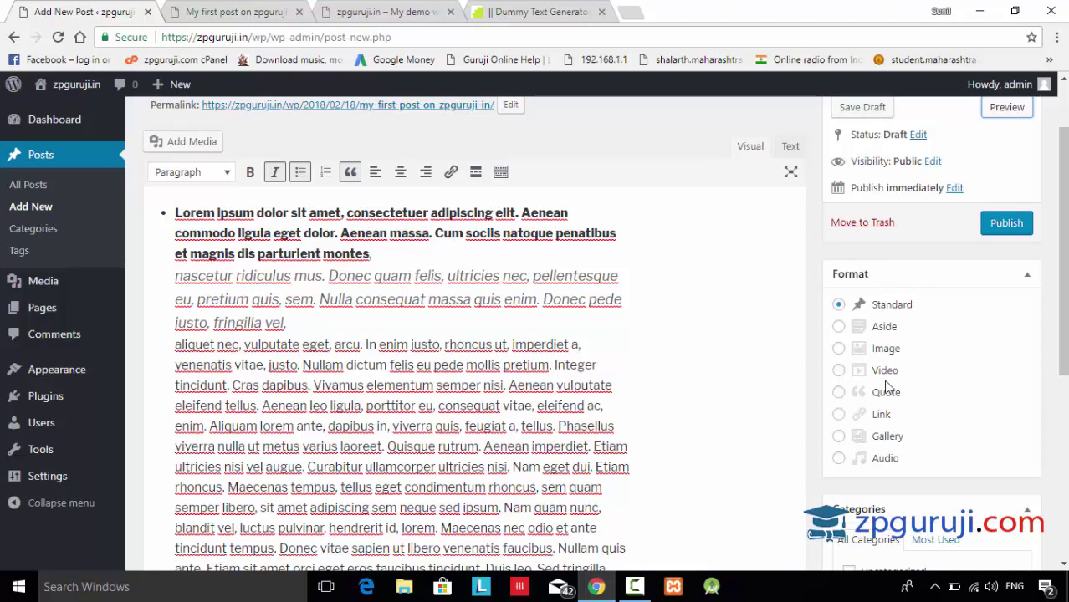
click(839, 393)
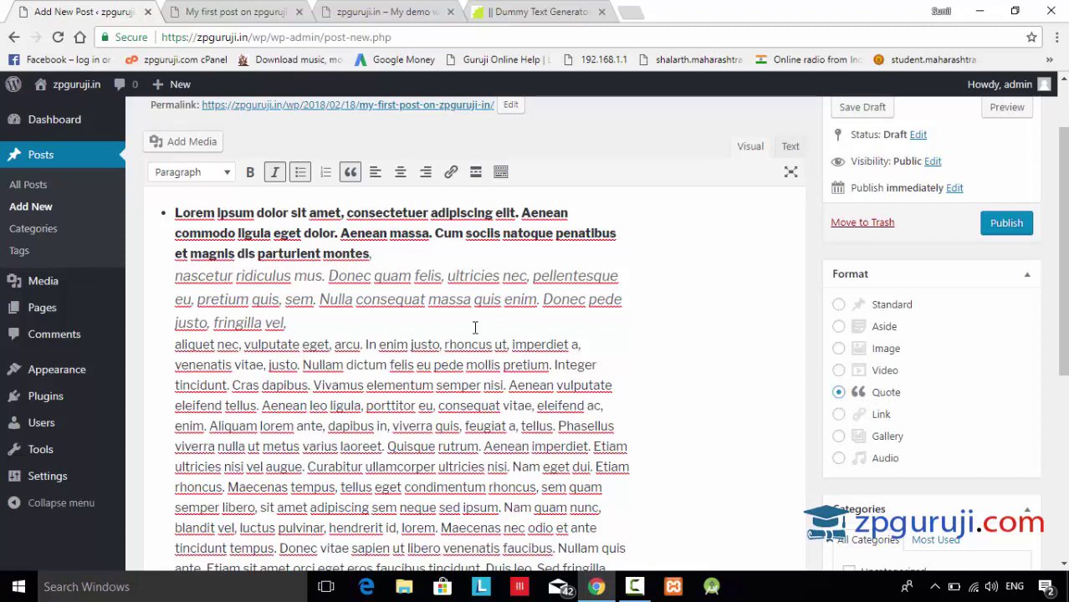
Step: Set the post format to Standard and assign Uncategorized plus a new category named with the author's first name followed by "'s post"
click(839, 306)
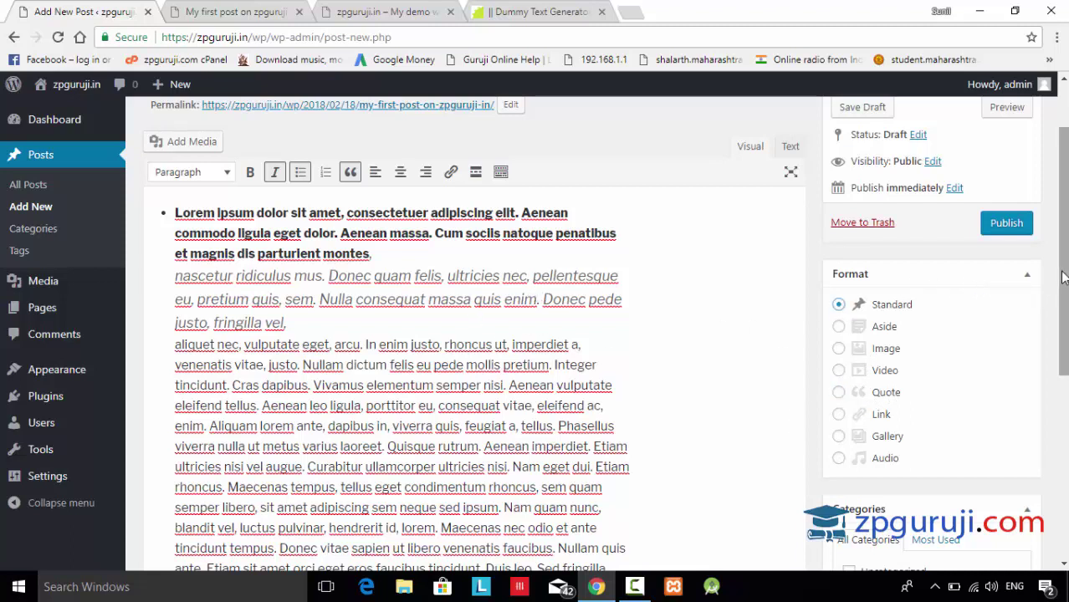
drag(1067, 276, 1046, 382)
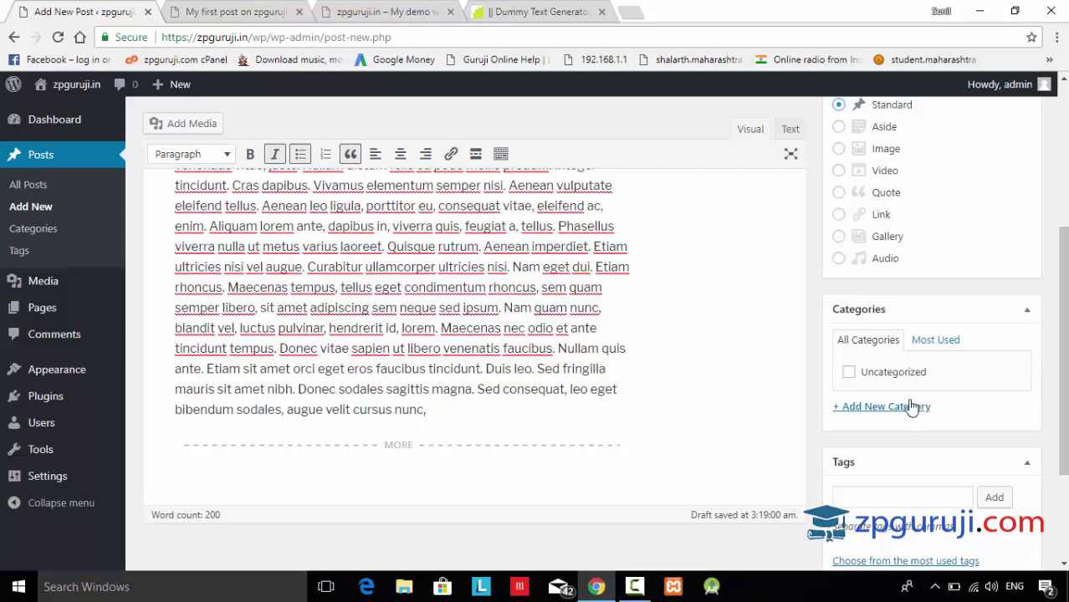
click(888, 417)
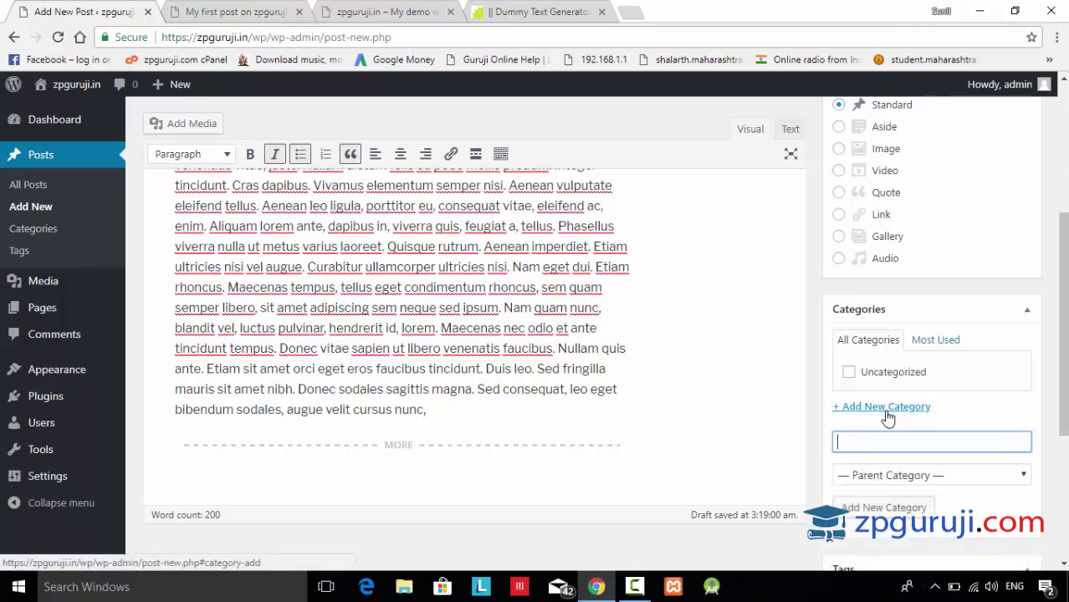
scroll(879, 410, down, 1)
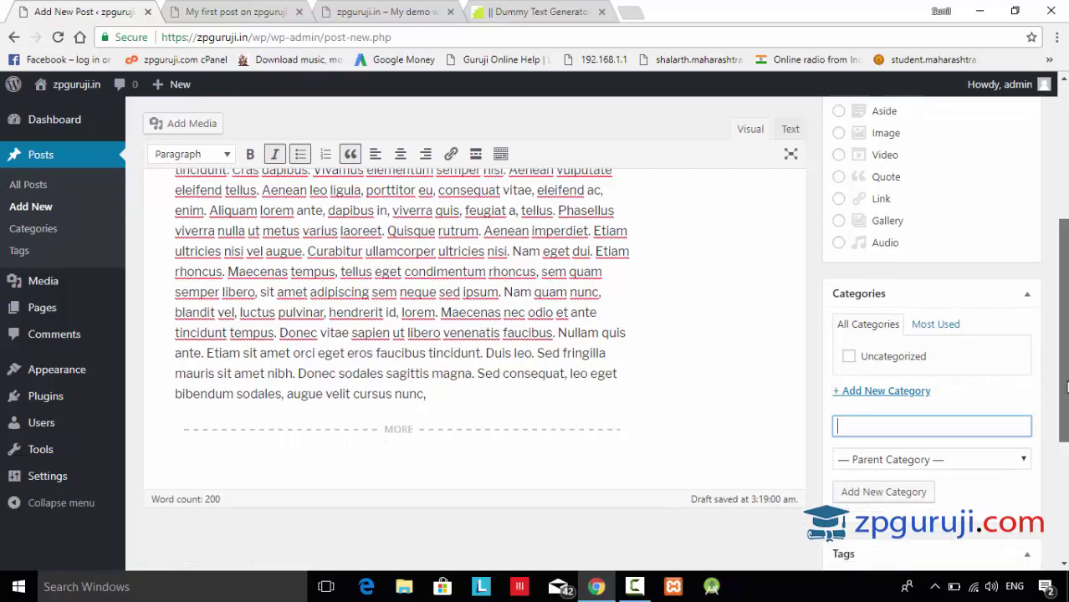
text(Sunil's post)
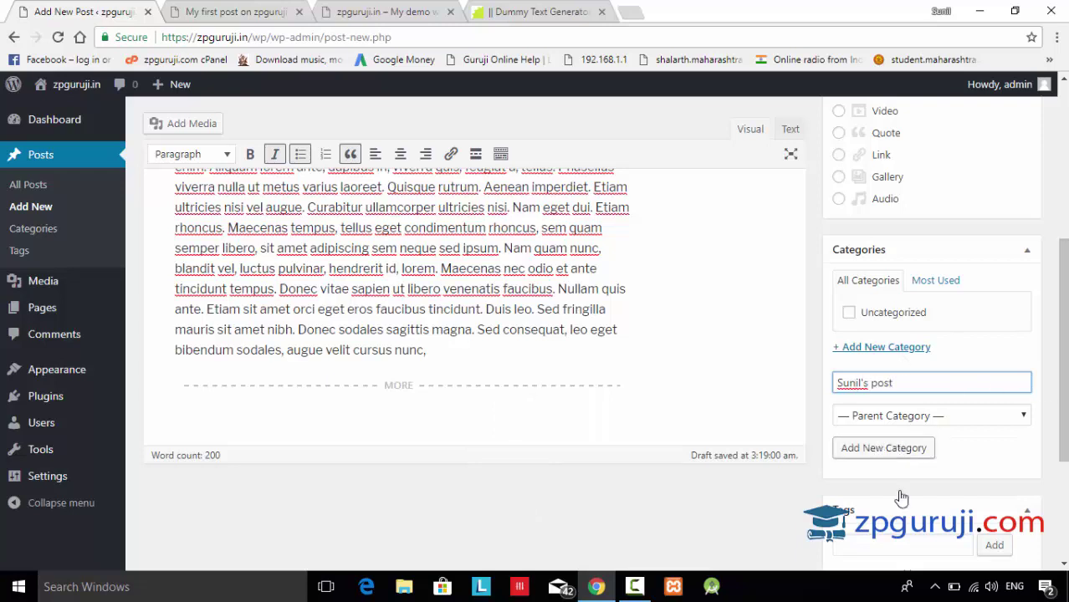
click(882, 447)
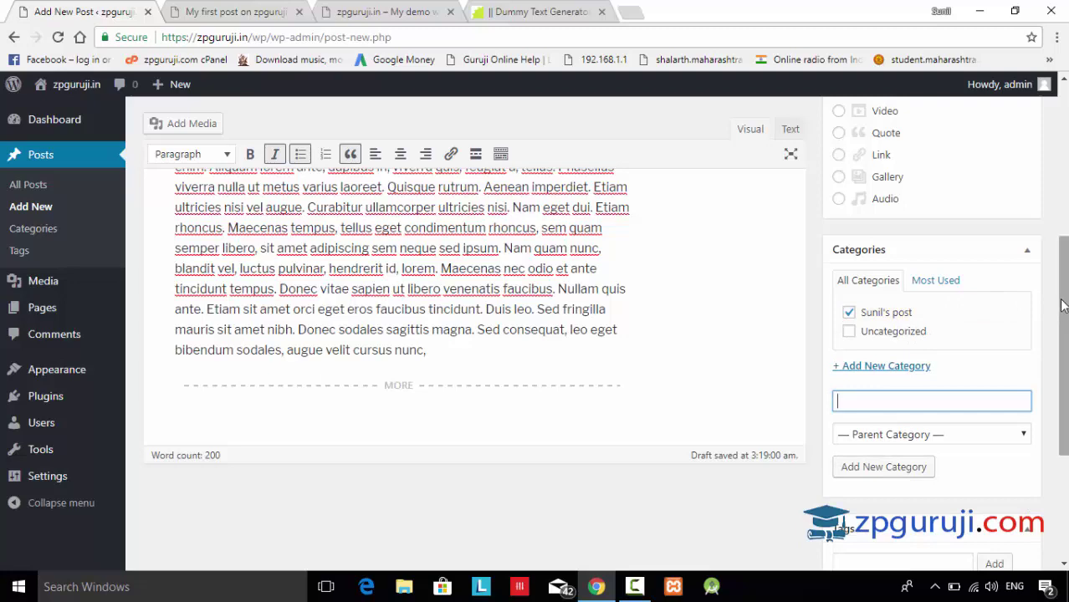
drag(1062, 305, 1063, 284)
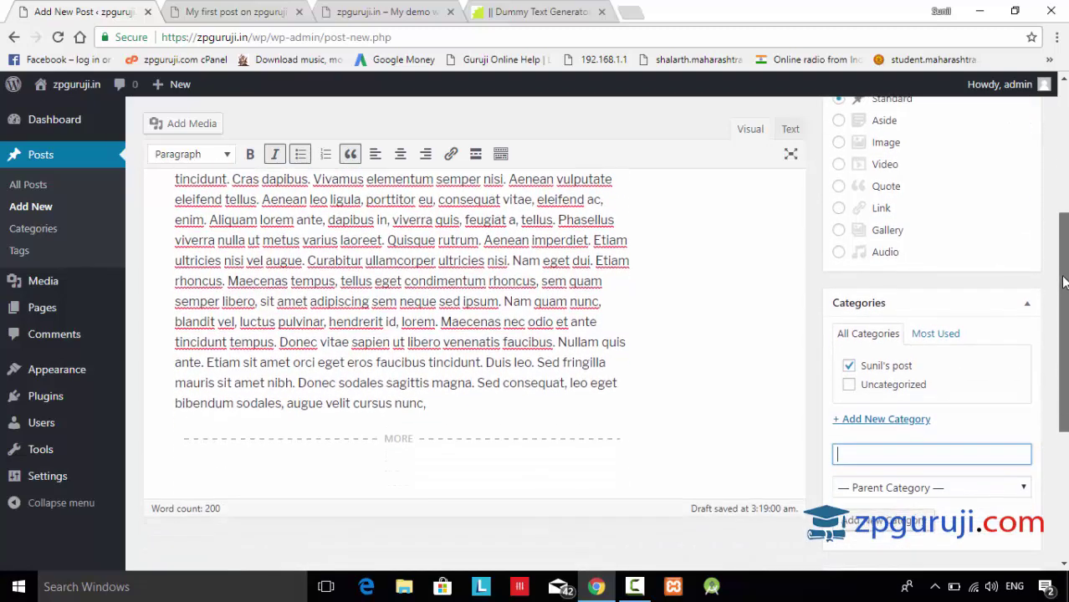
click(850, 387)
Step: Open the post's featured image dialog, and search Google Images for "copyright free images" in a new browser tab
drag(1066, 314, 1066, 441)
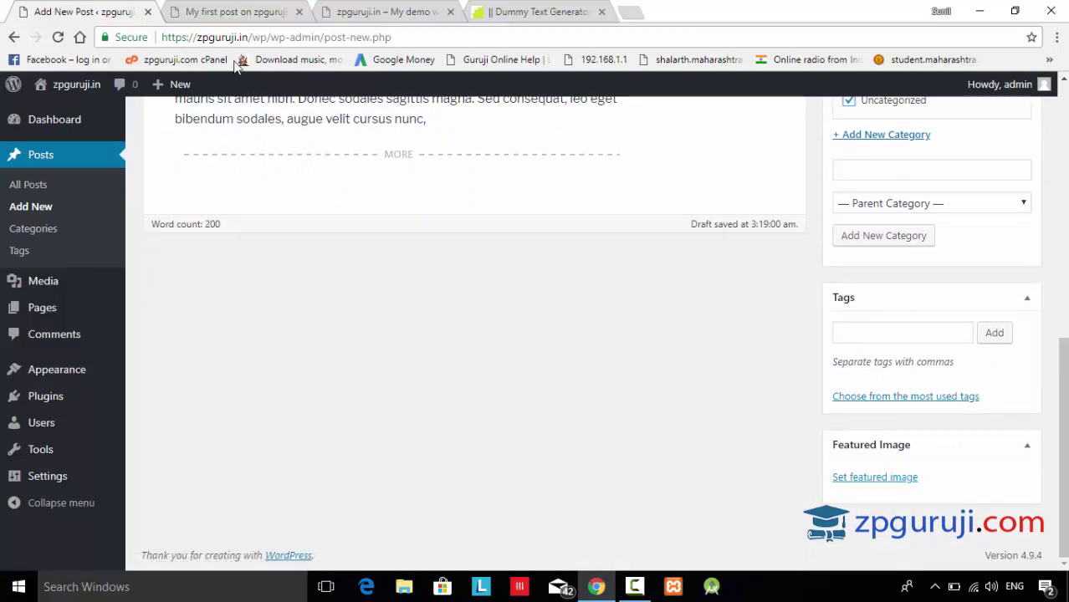
click(898, 478)
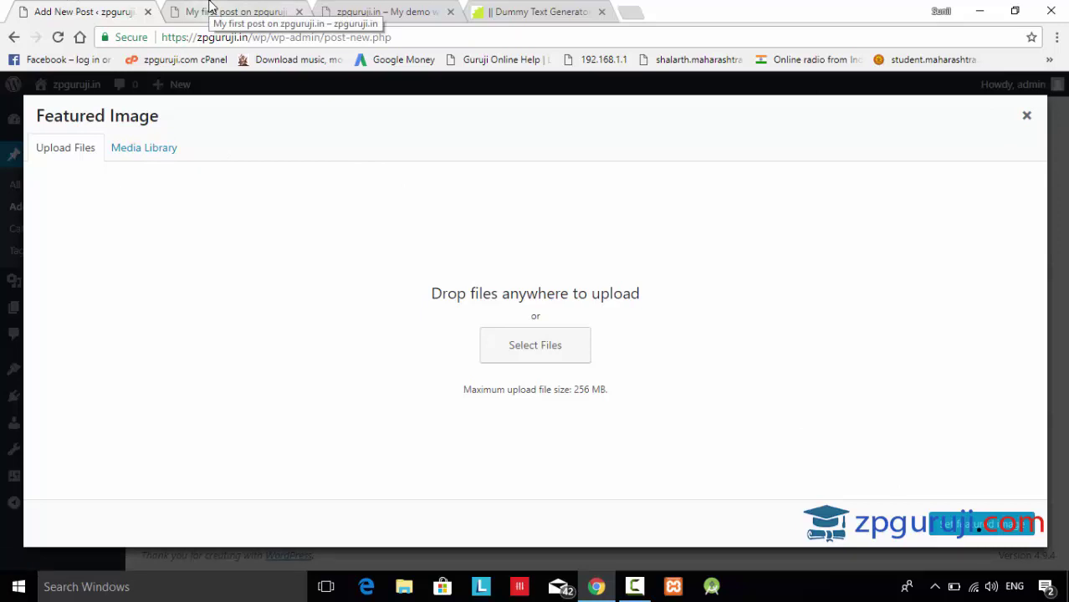
click(501, 10)
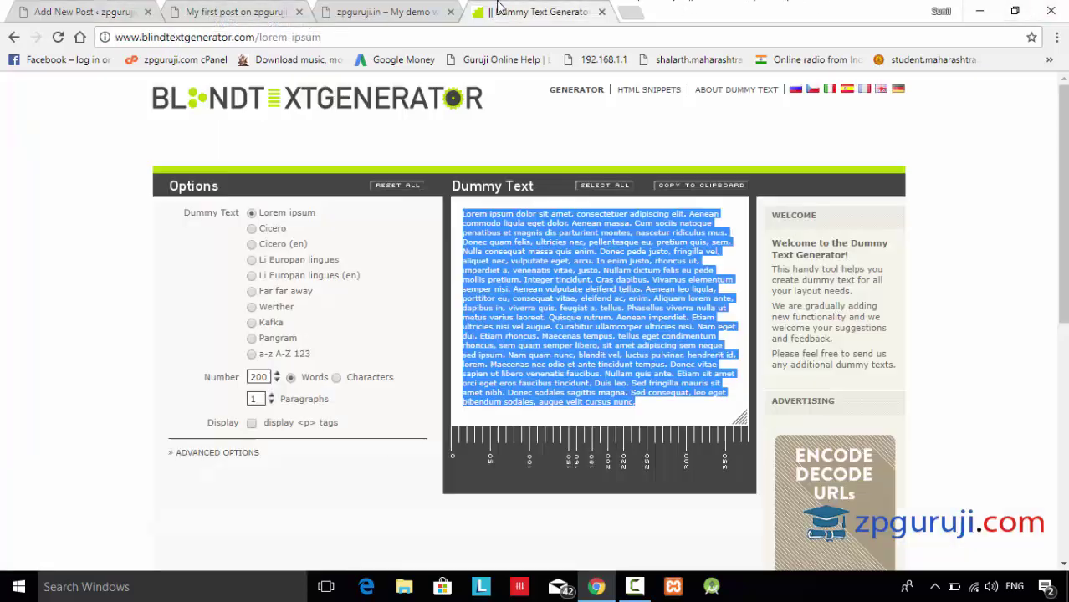
click(627, 10)
text(cop)
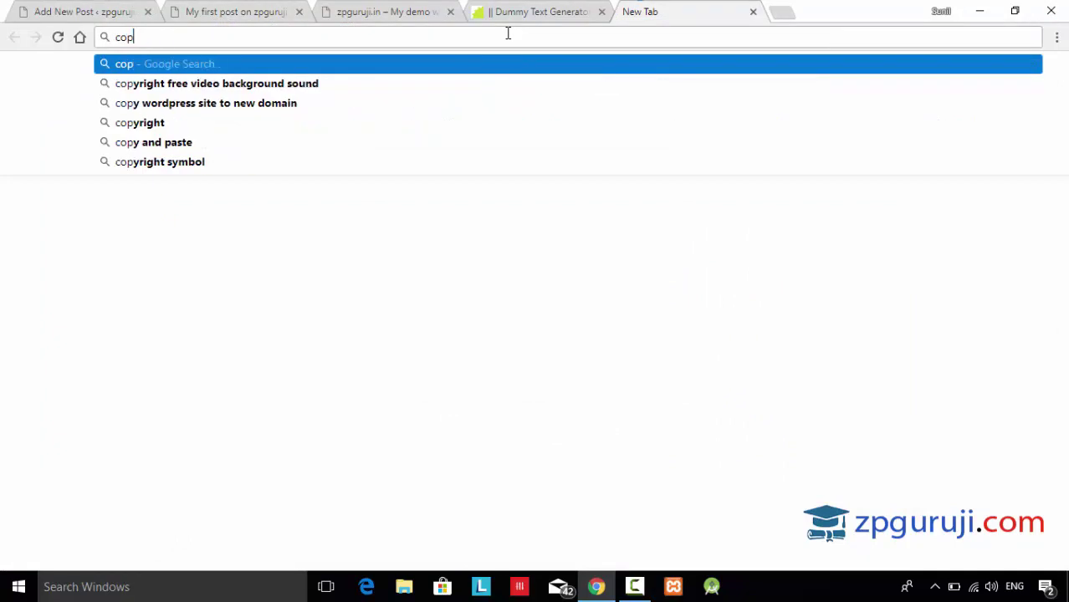
text(yright f)
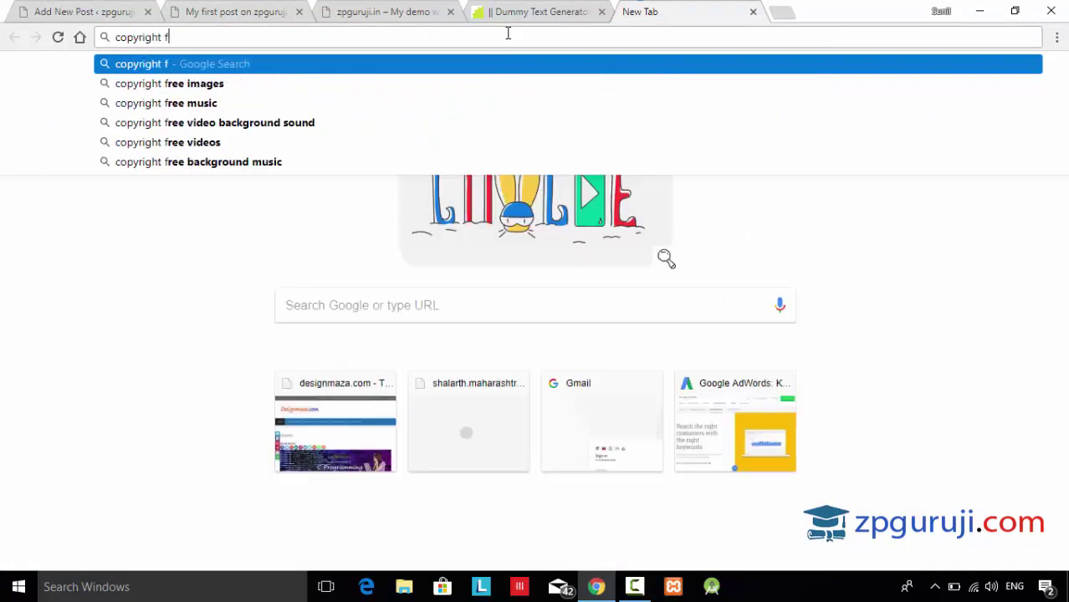
text(ree)
key(Return)
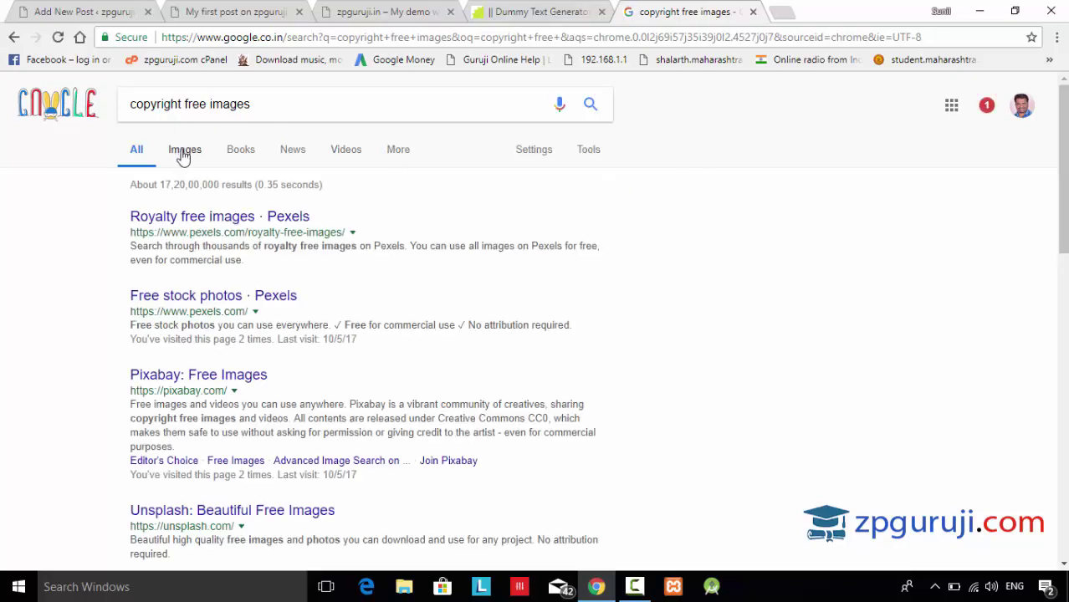
click(184, 152)
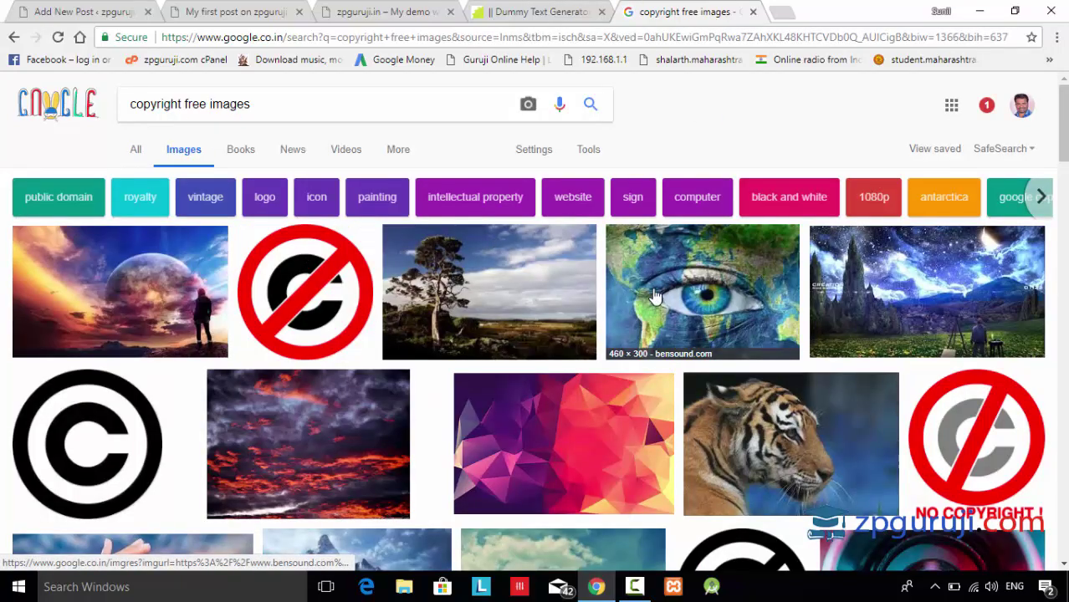
Step: Save the image of the tree in an open landscape to the Desktop as download.jpg and close the image search
click(435, 282)
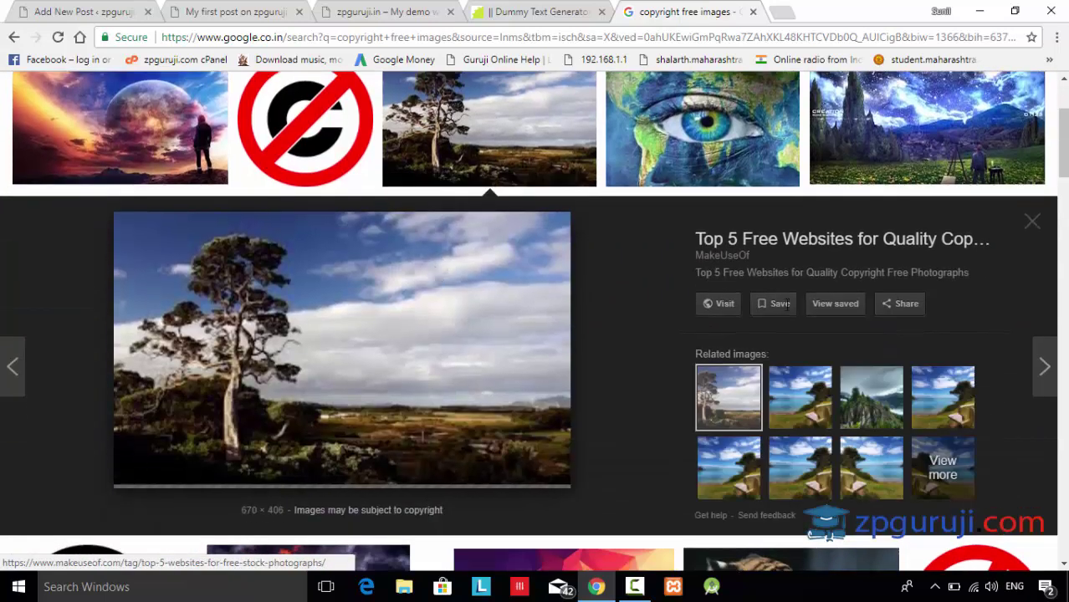
right_click(378, 283)
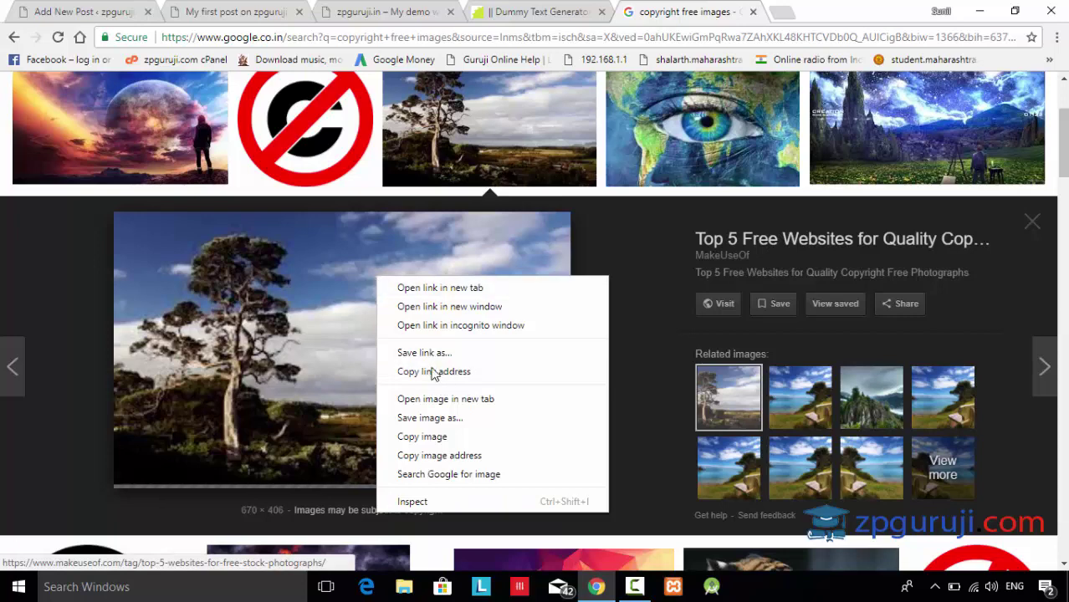
click(418, 425)
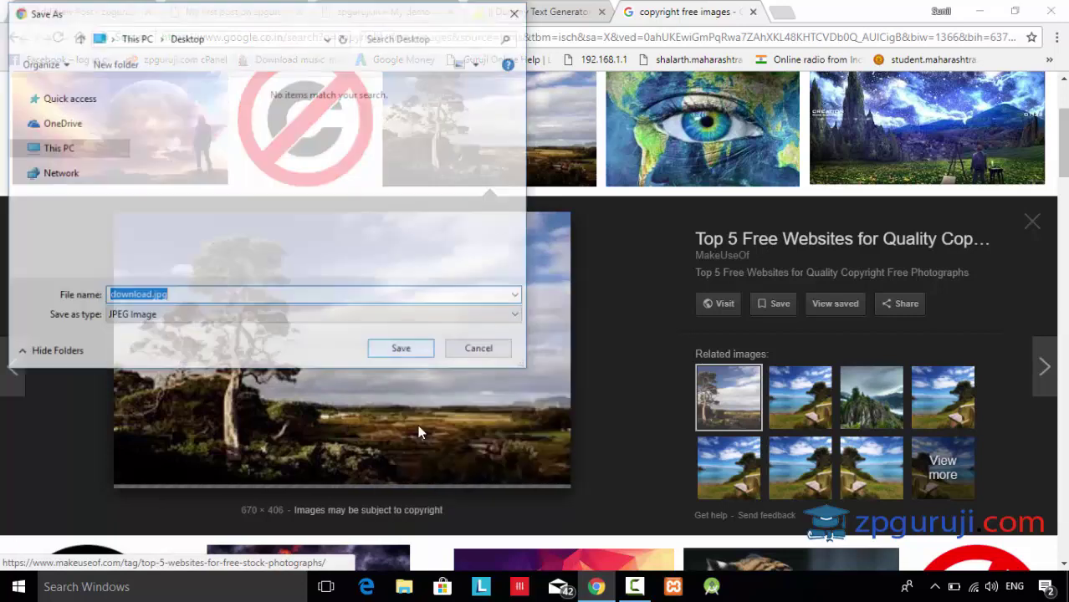
click(403, 350)
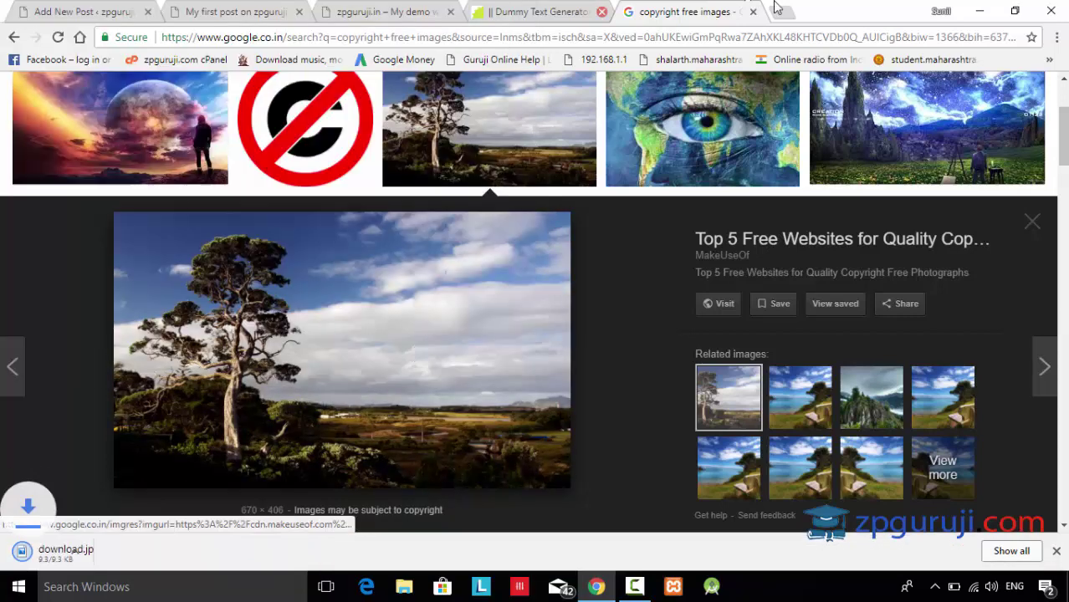
click(754, 13)
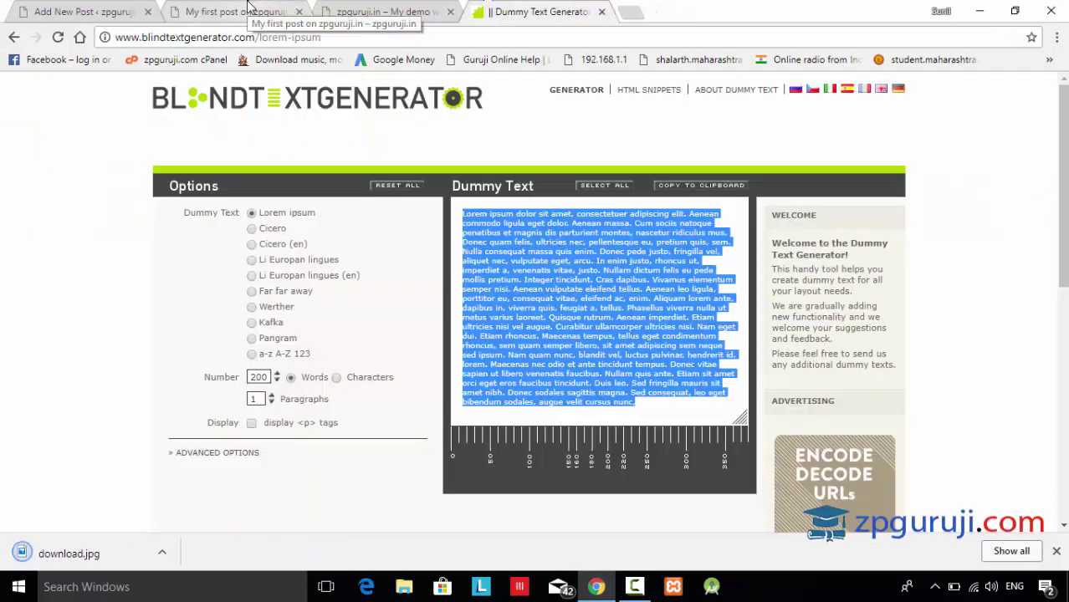
Step: Return to the post editor, upload download.jpg from the Desktop and set it as the post's featured image
click(238, 12)
click(95, 8)
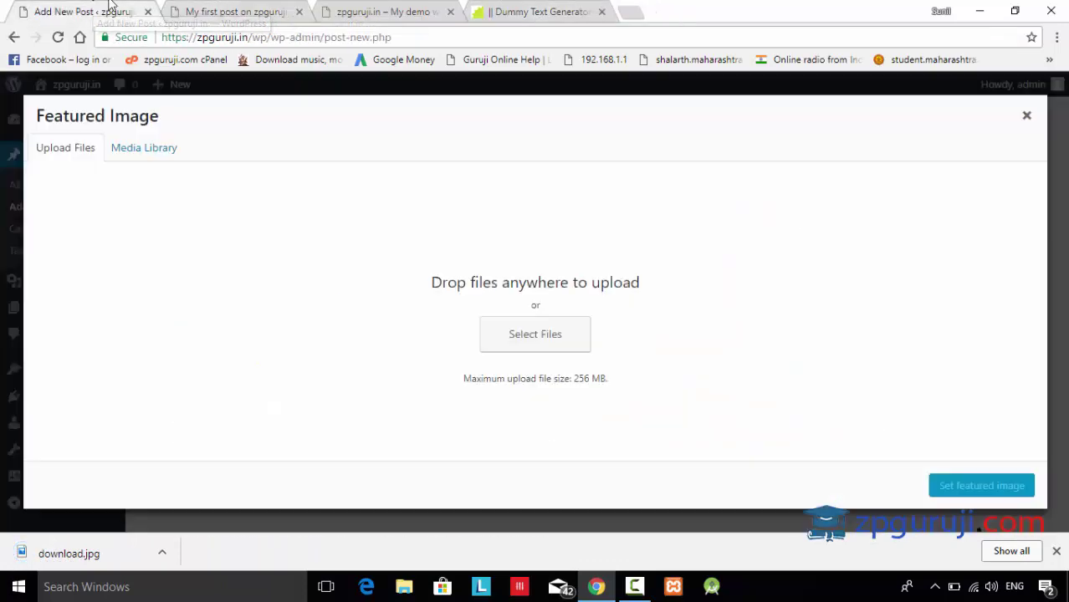
click(527, 337)
click(178, 168)
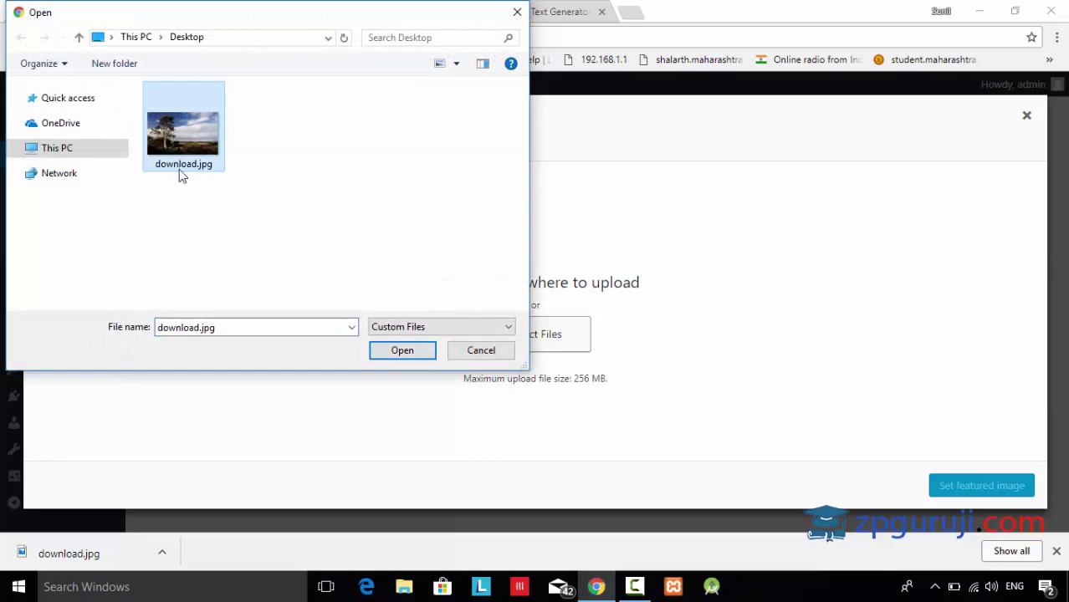
click(180, 165)
double_click(180, 124)
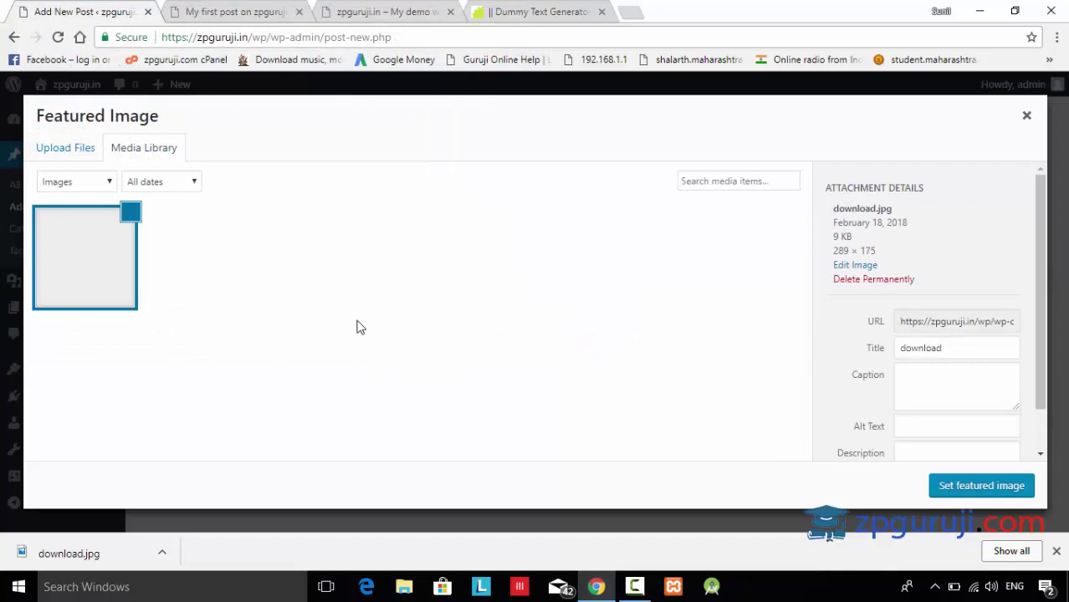
click(962, 489)
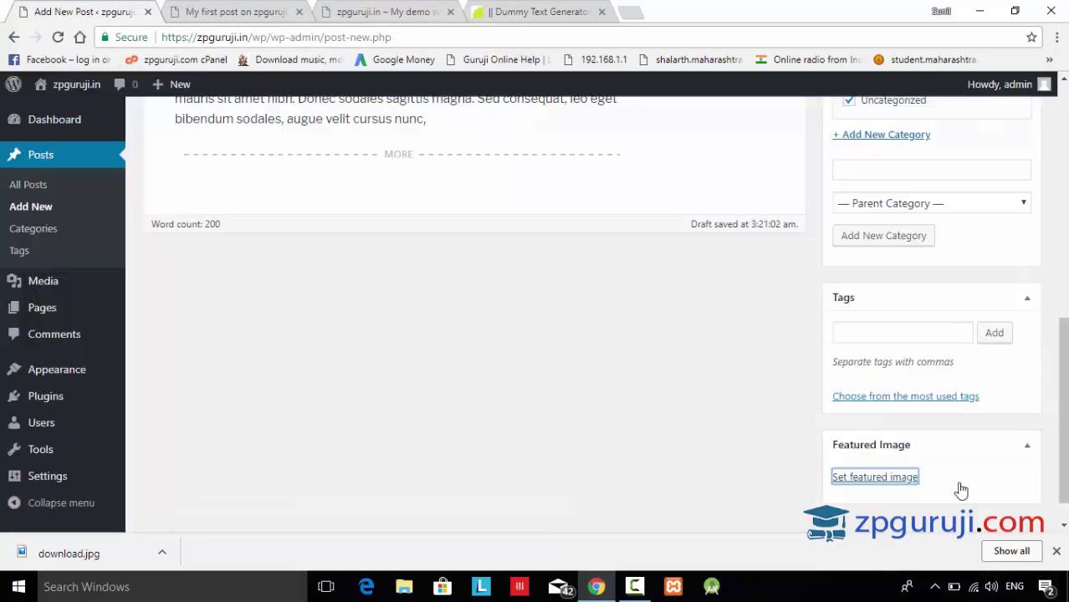
Step: Publish the post "My first post on zpguruji.in"
drag(1058, 309, 1055, 170)
scroll(975, 305, up, 3)
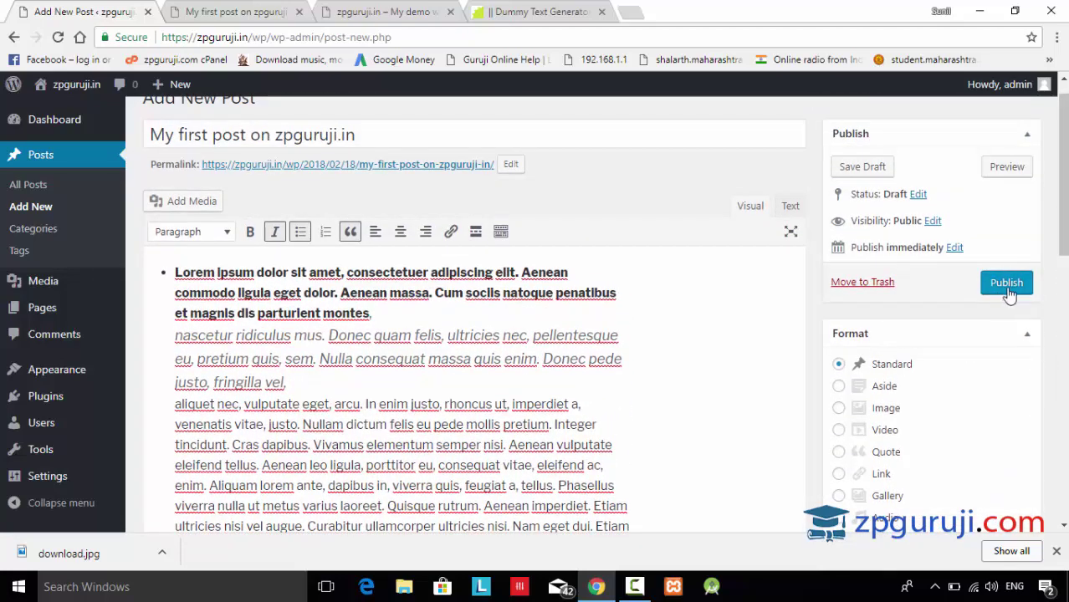
click(1011, 285)
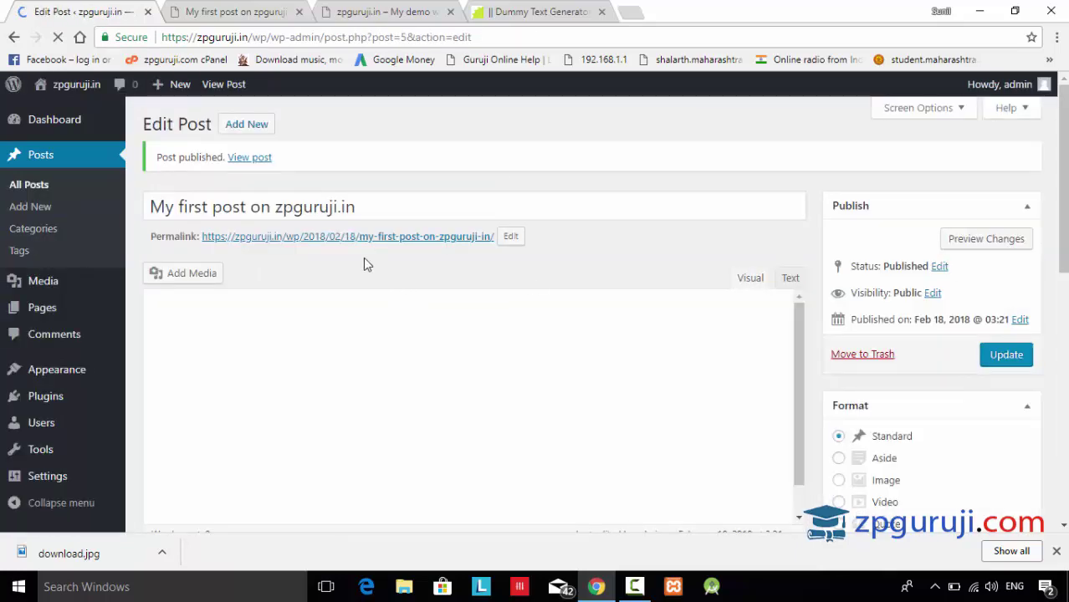
Step: Reload the open preview of the post and look through the published page, including its featured image
click(238, 11)
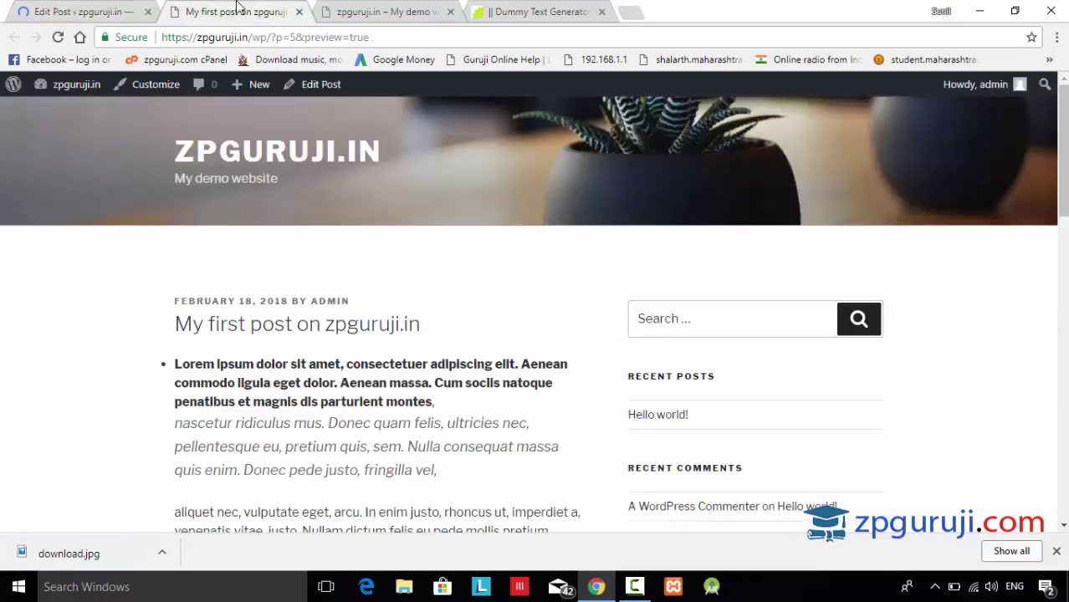
click(58, 38)
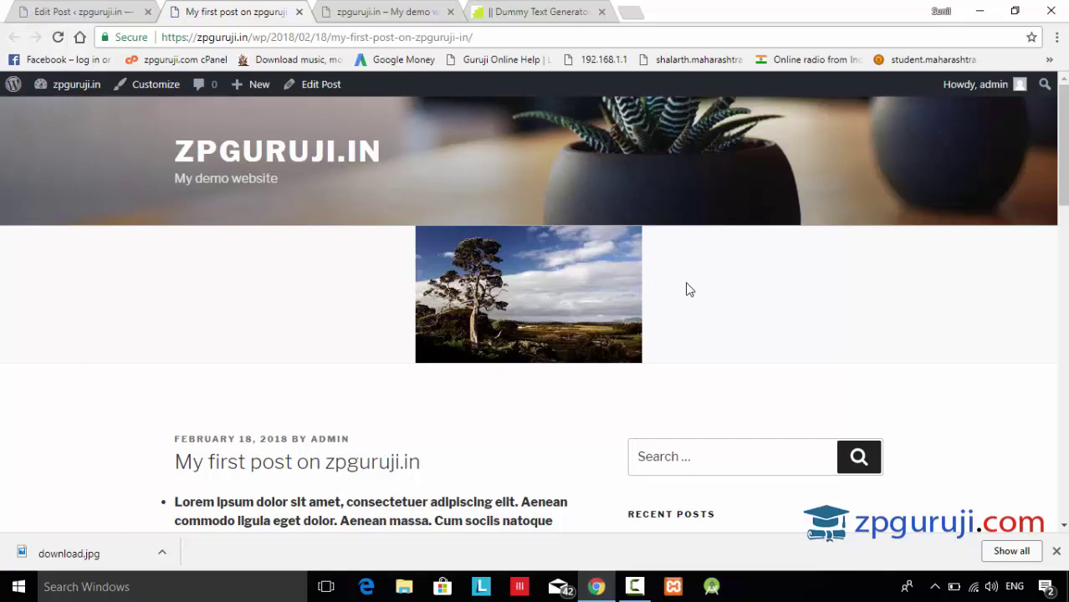
drag(1059, 174, 1063, 303)
scroll(1063, 304, up, 10)
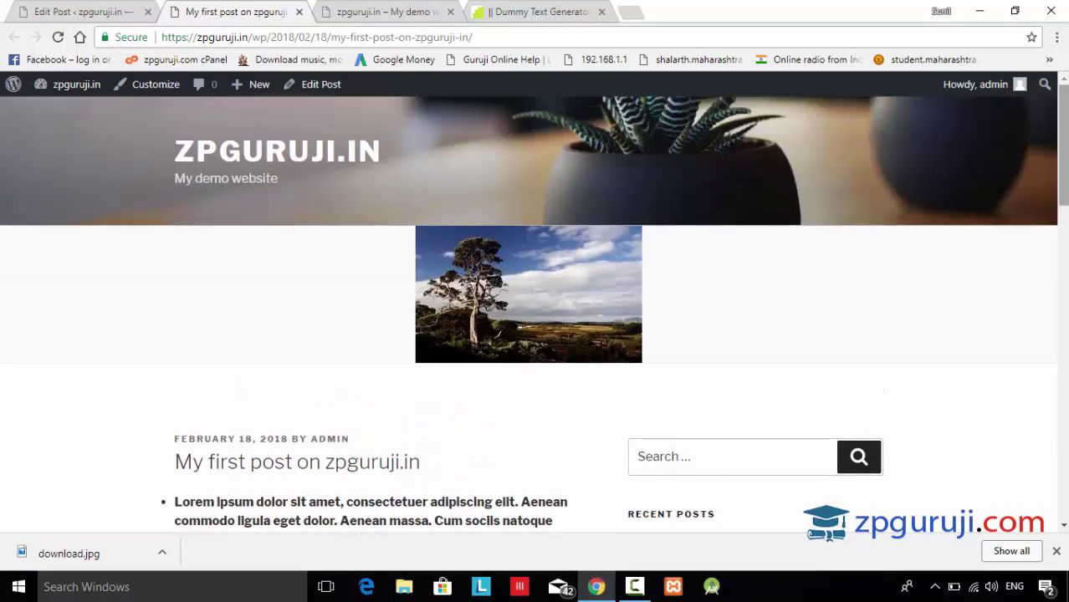
Step: Return to the post editor, review the published post's text, format and categories, and minimize the browser window
click(57, 8)
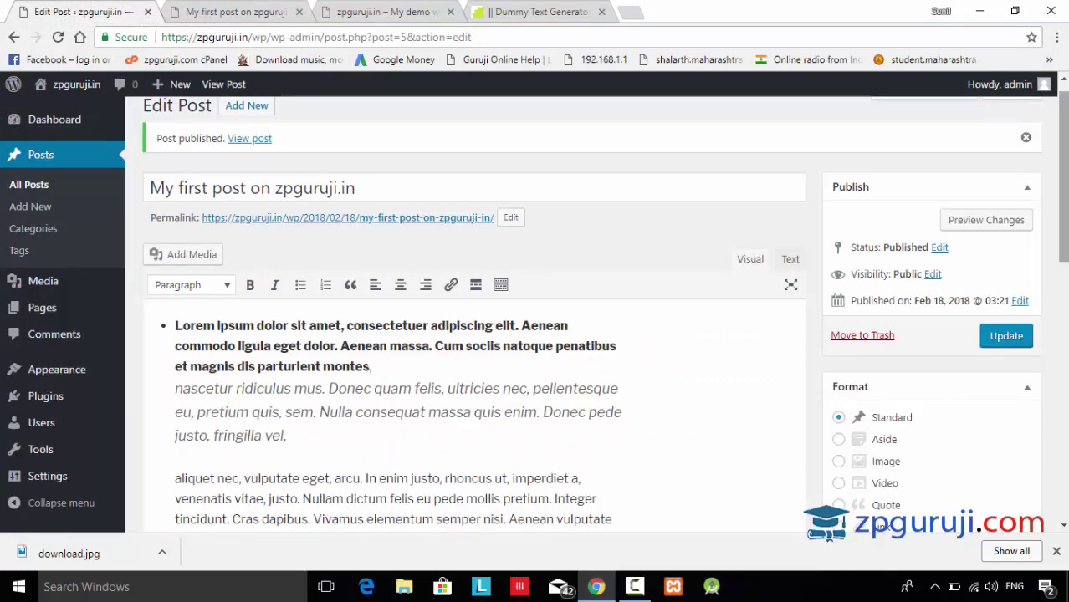
scroll(1062, 251, up, 1)
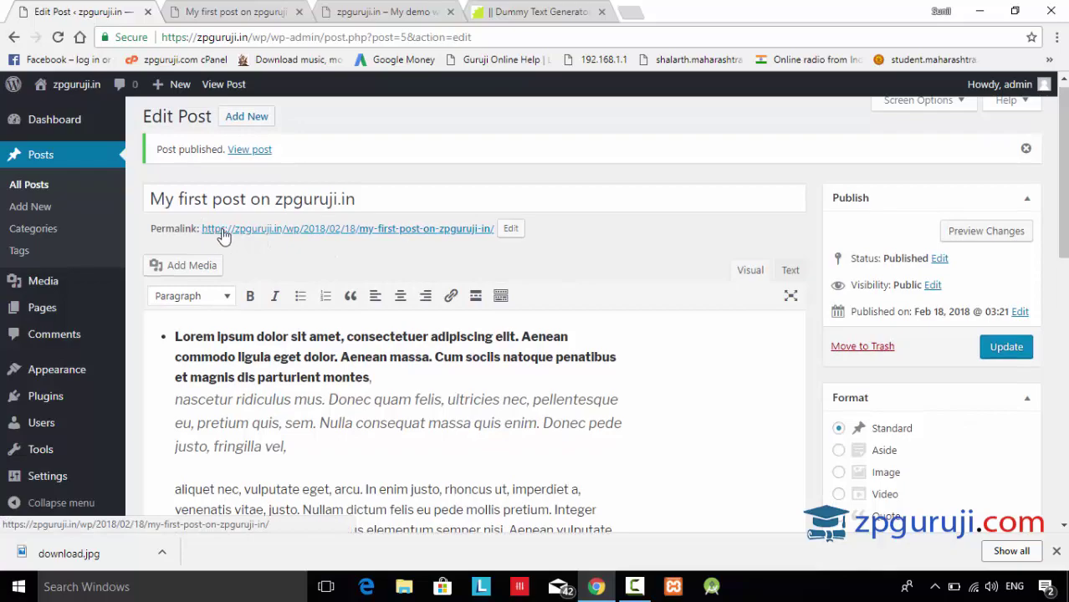
scroll(103, 509, down, 6)
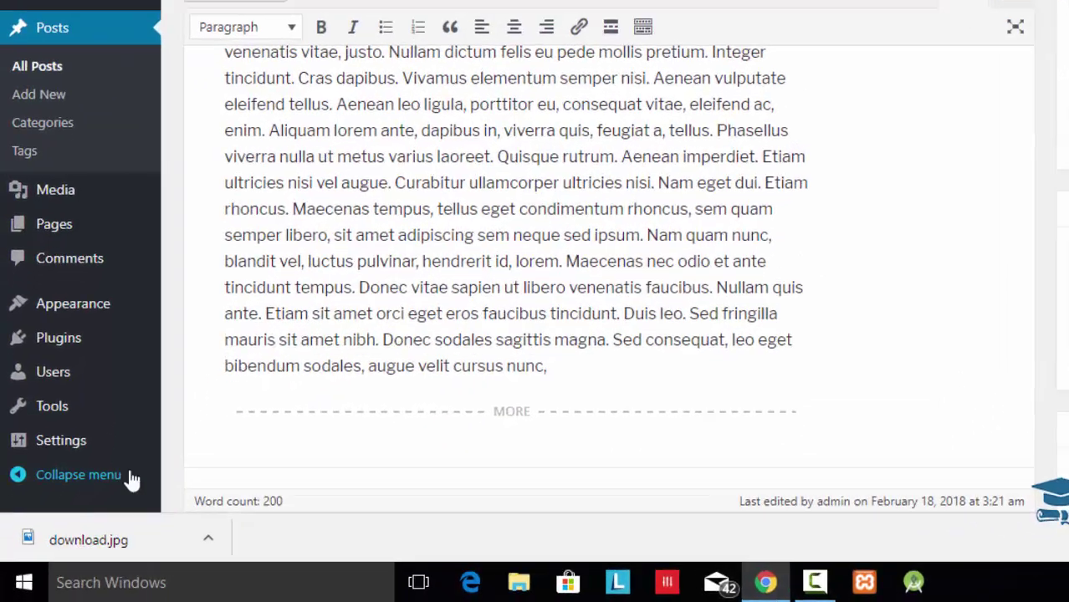
mouse_move(109, 445)
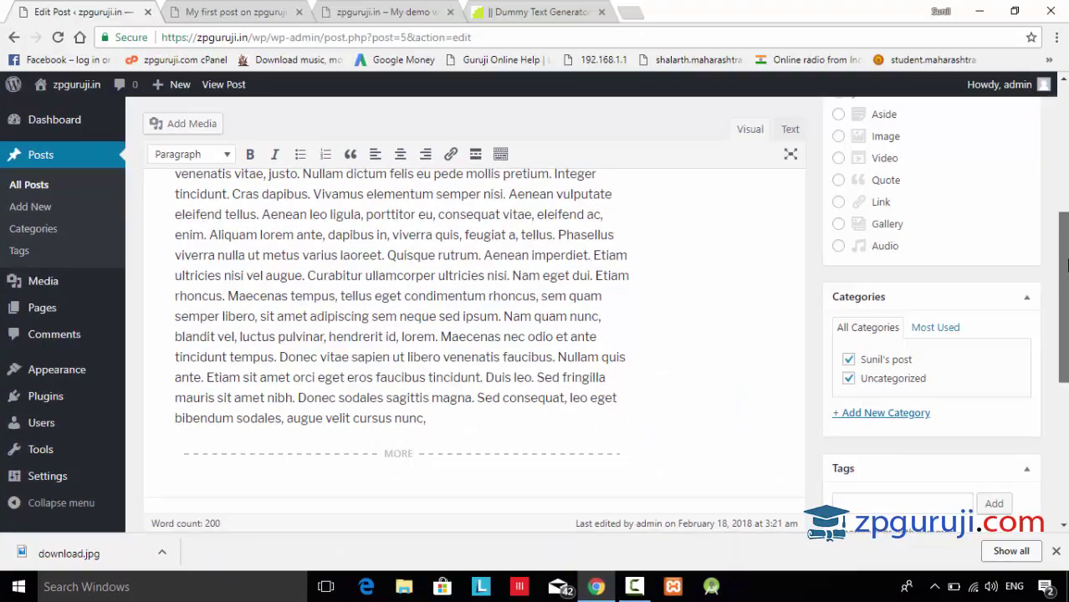
scroll(1065, 165, up, 3)
scroll(1065, 165, up, 3)
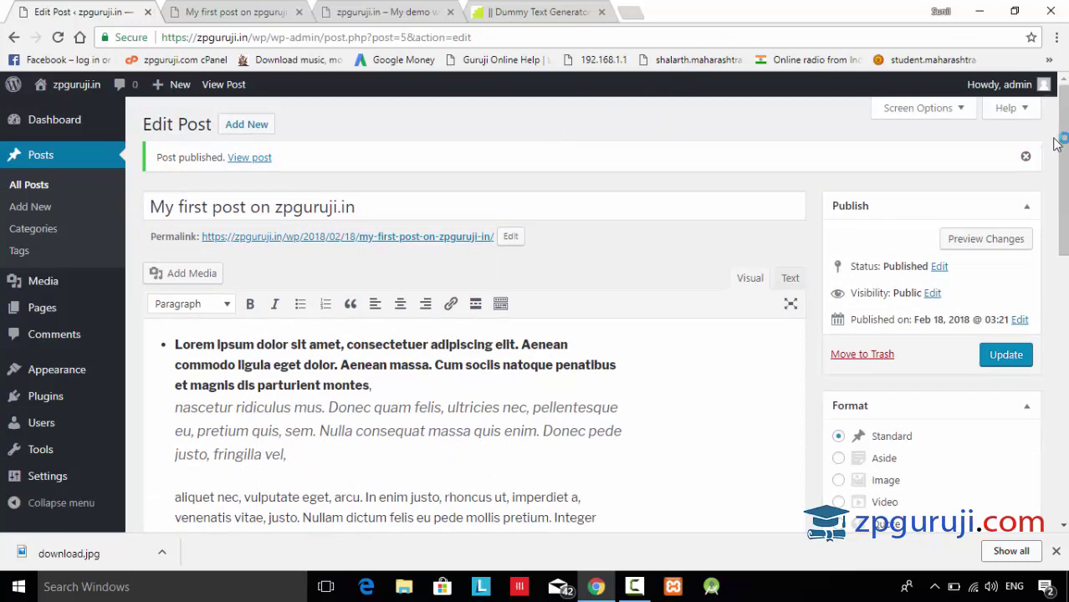
click(980, 8)
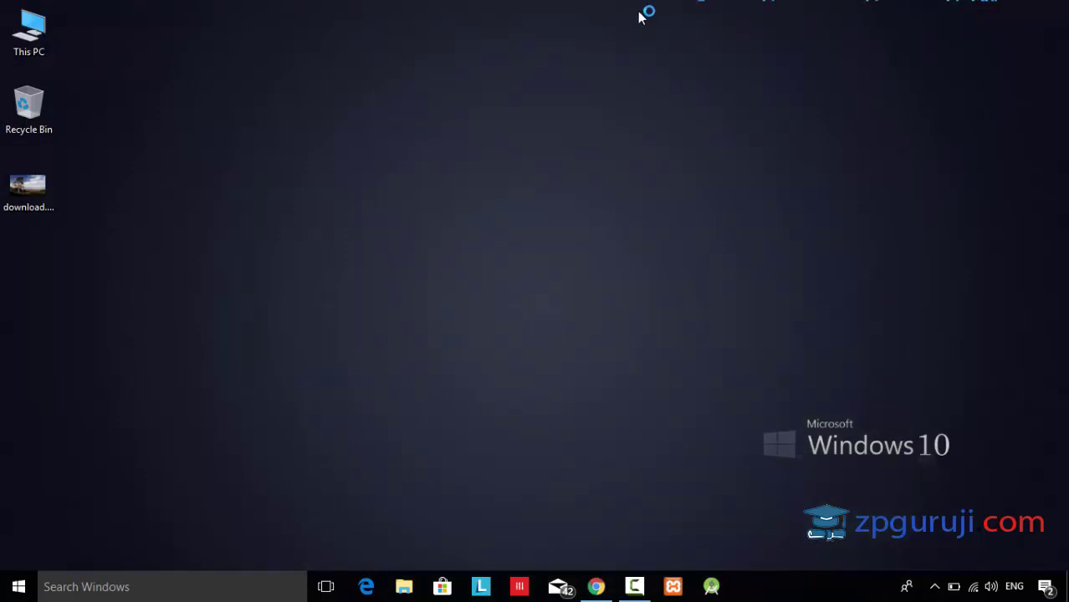